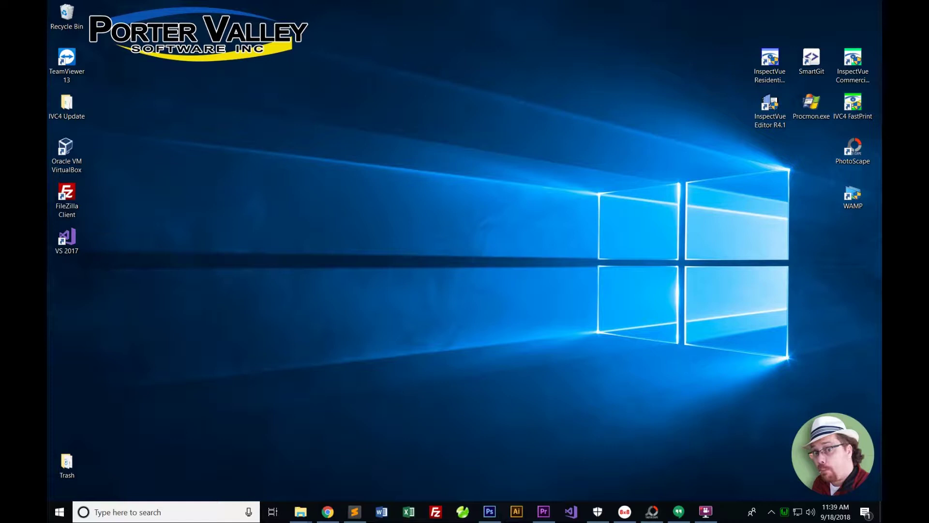
# Open the InspectVue Residential Library Editor and start a backup of the Master library
pyautogui.click(770, 106)
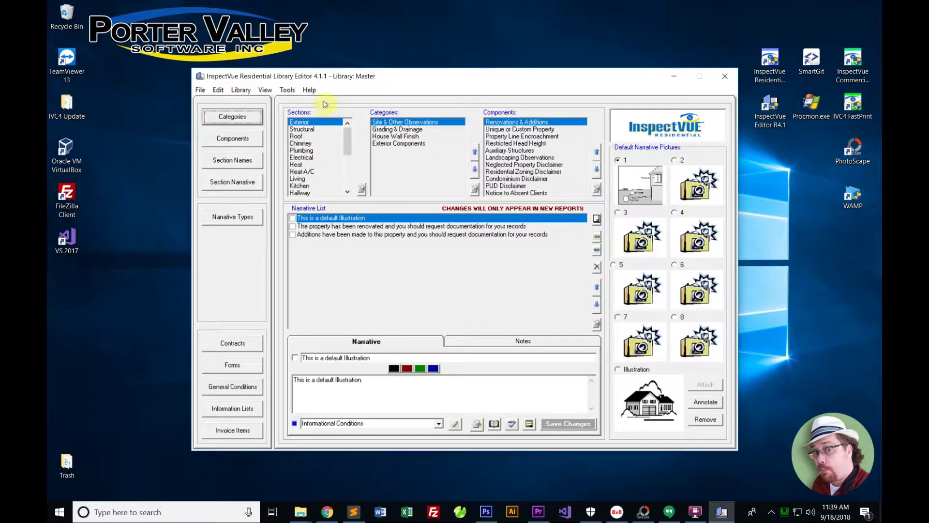
pyautogui.click(288, 90)
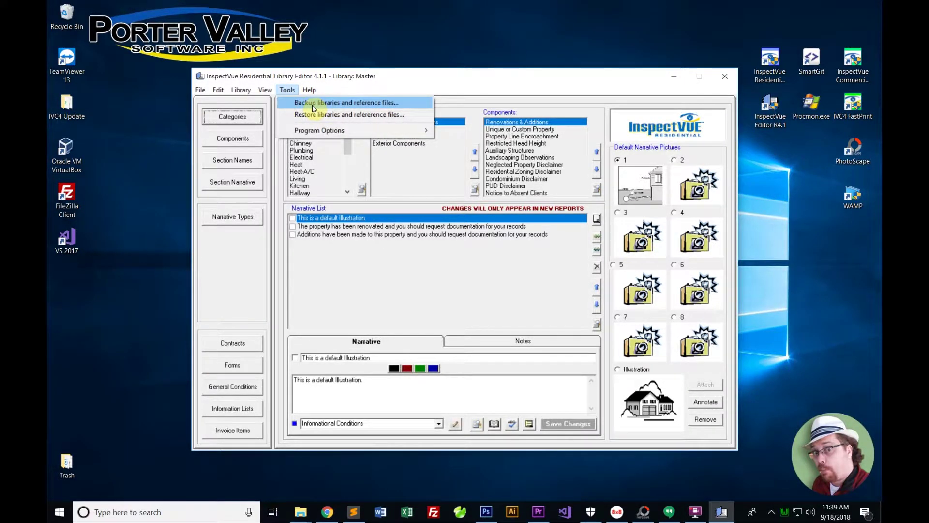
pyautogui.click(313, 104)
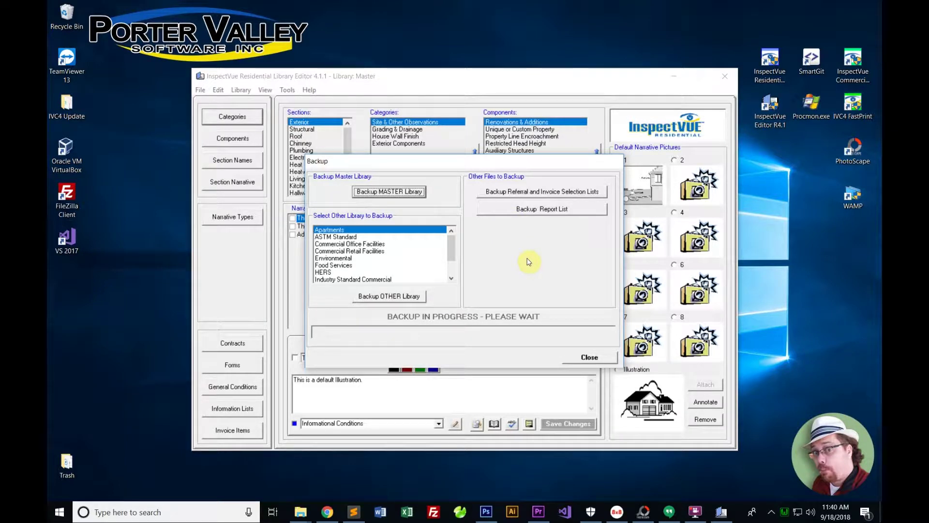
pyautogui.click(385, 191)
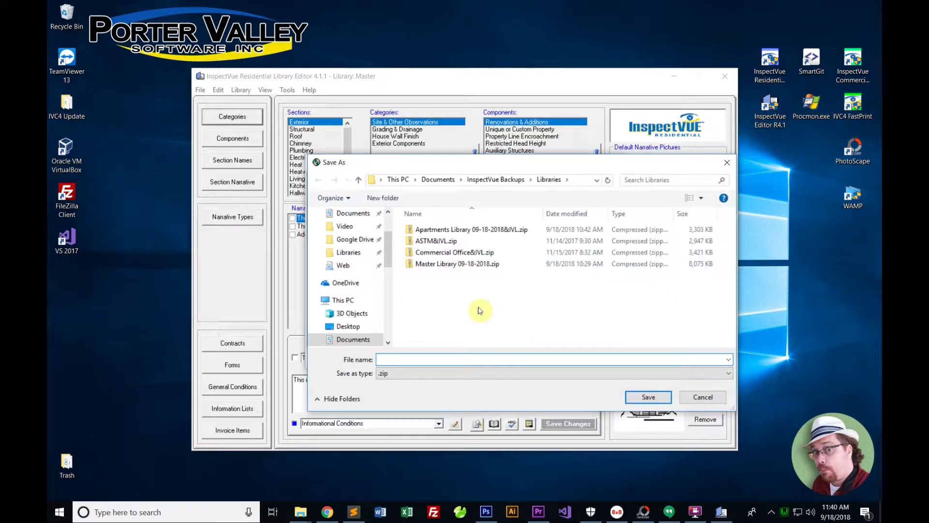
# Reuse the existing backup's file name, Master Library 09-18-2018.zip, and change the save location to USB Drive (K:)
pyautogui.click(465, 253)
pyautogui.doubleClick(467, 264)
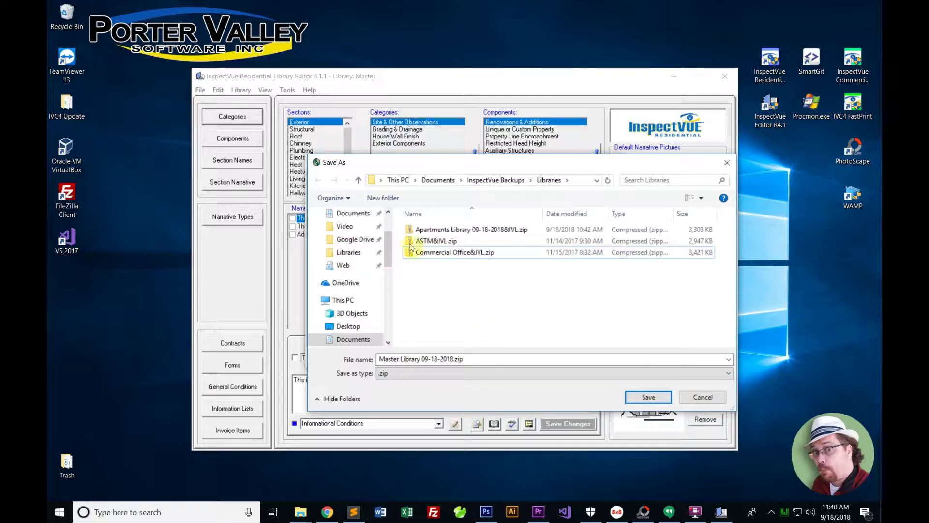
pyautogui.moveTo(498, 167); pyautogui.dragTo(445, 149)
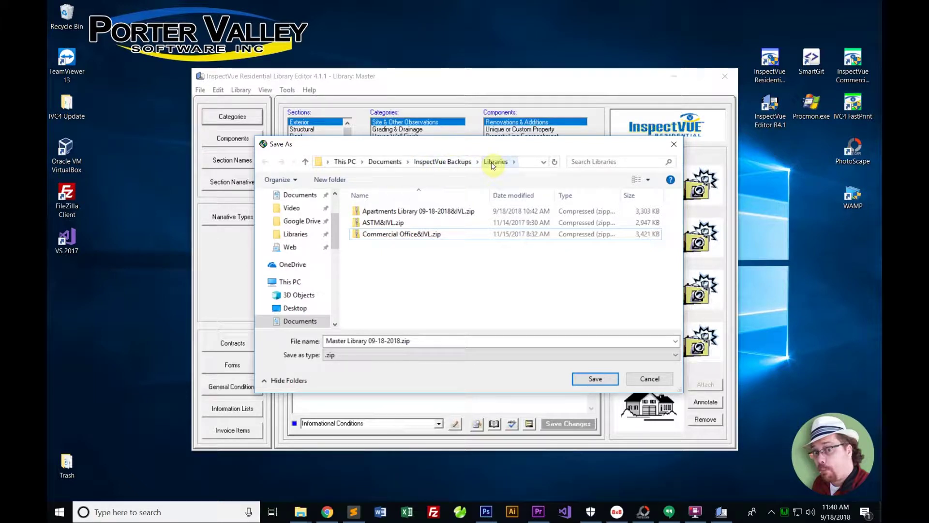
pyautogui.moveTo(333, 218); pyautogui.dragTo(332, 257)
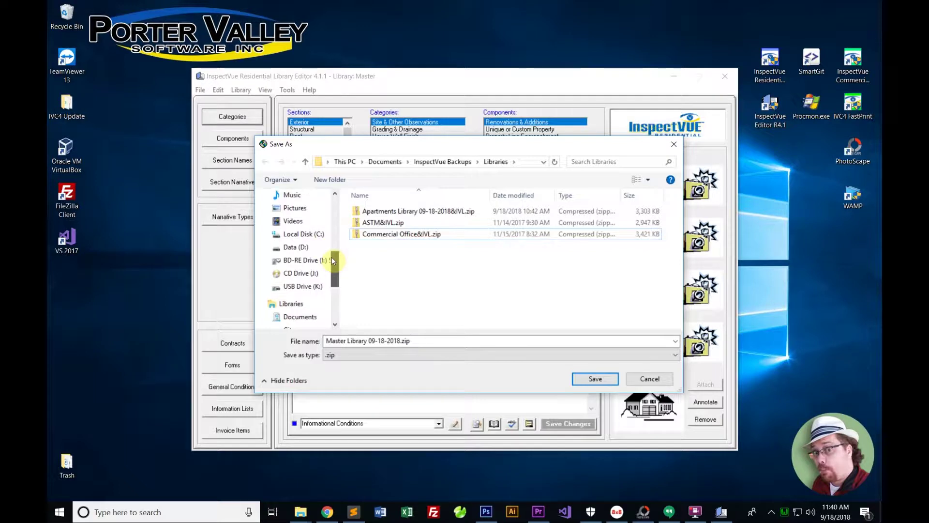
pyautogui.click(303, 300)
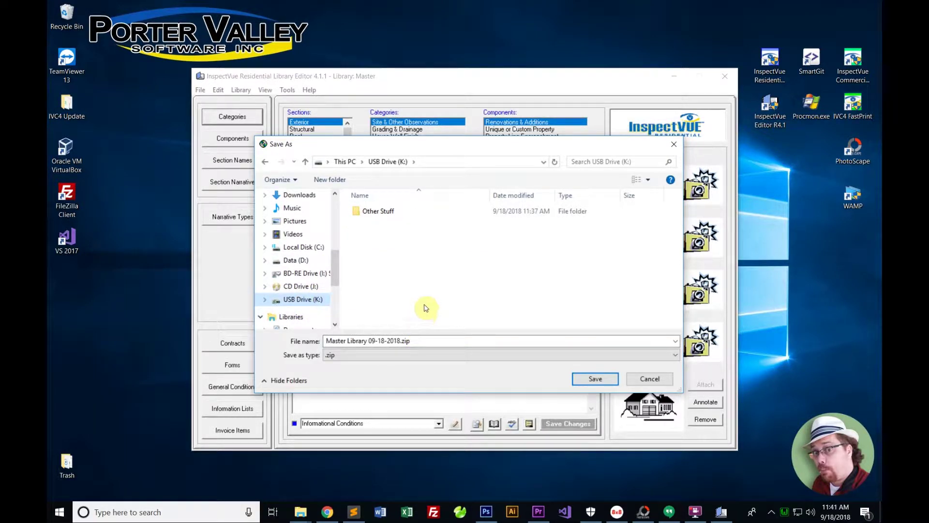
# Create a folder named "InspectVue Backups" on the USB drive and open it
pyautogui.click(332, 180)
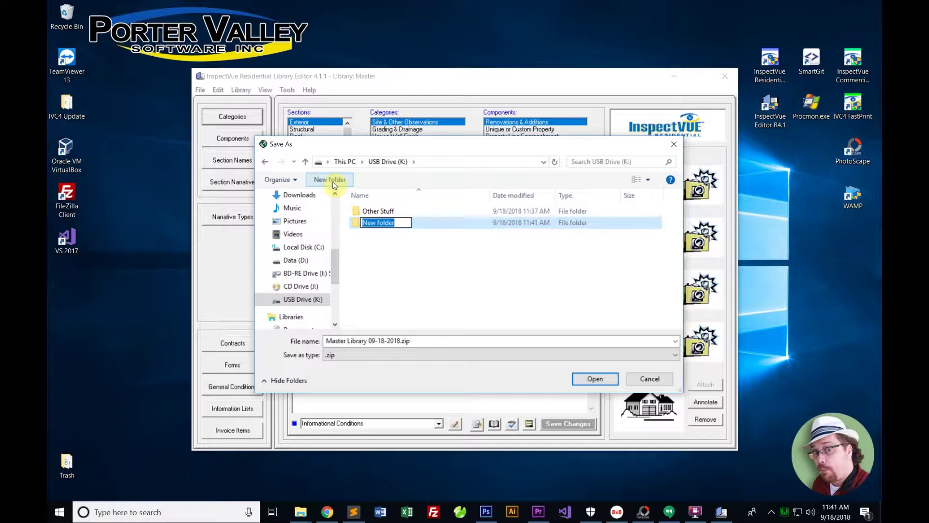
pyautogui.write('I')
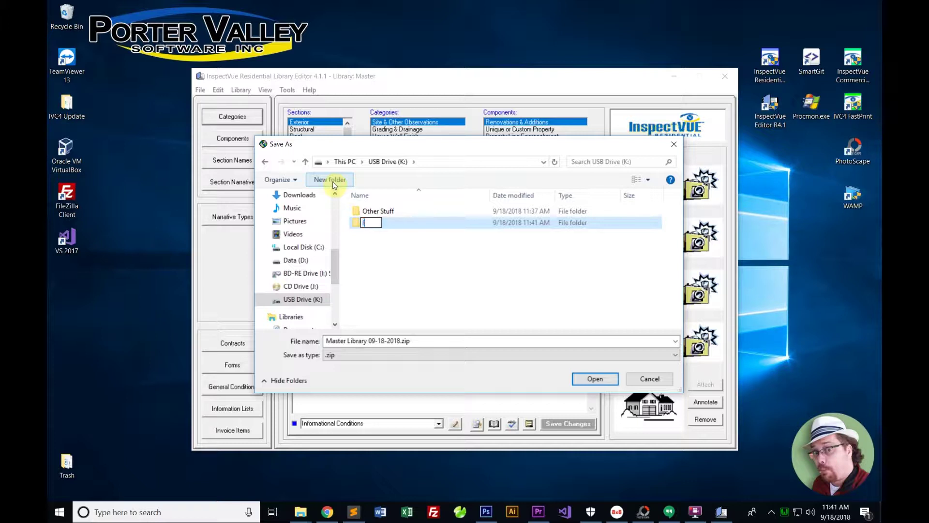
pyautogui.write('nspectVue Bac')
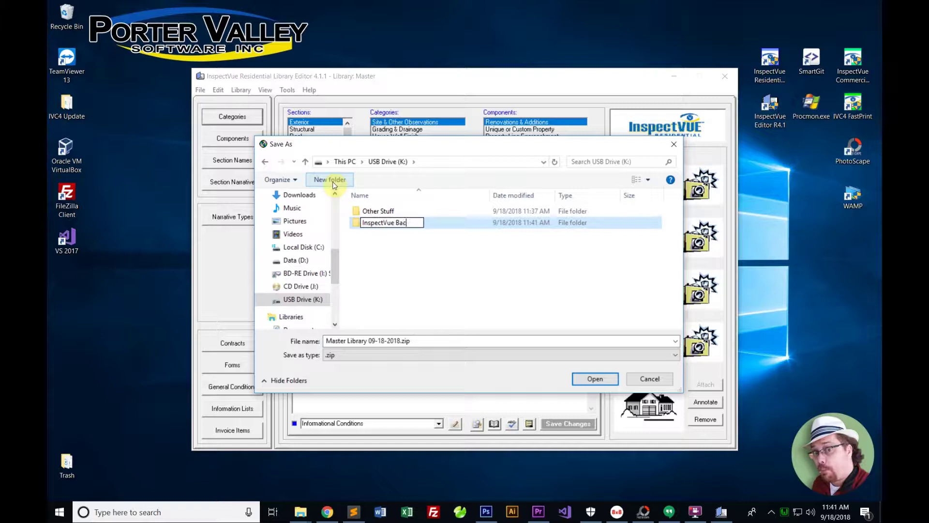
pyautogui.write('kups')
pyautogui.press('Return')
pyautogui.click(364, 244)
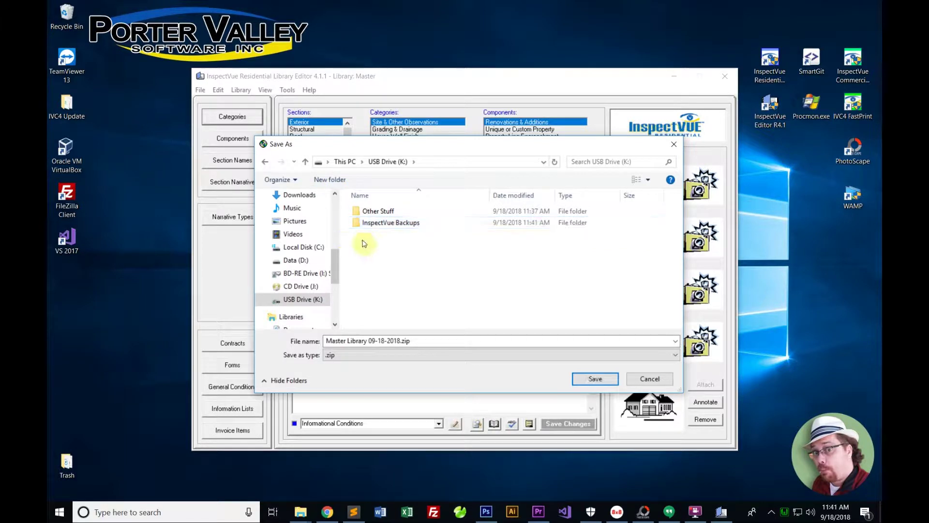
pyautogui.doubleClick(371, 223)
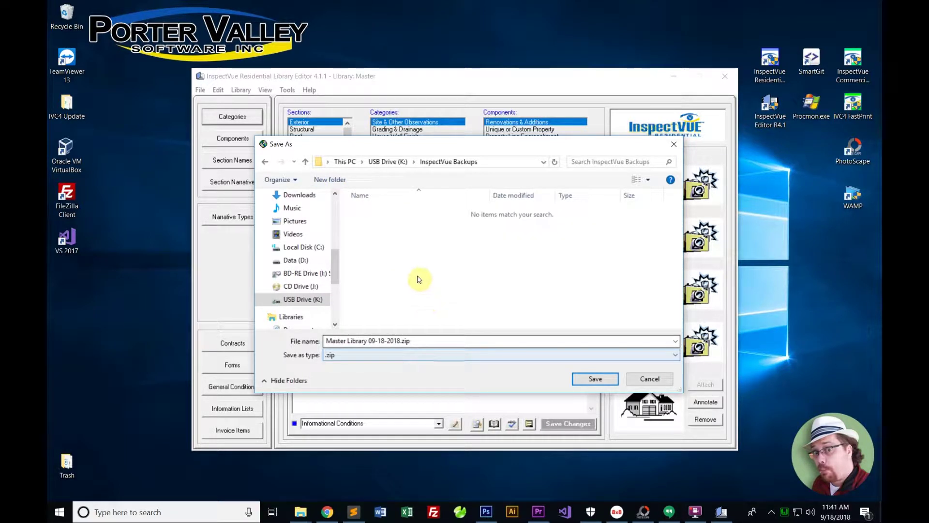
# Create a "Libraries" subfolder inside InspectVue Backups and open it as the save location
pyautogui.click(331, 179)
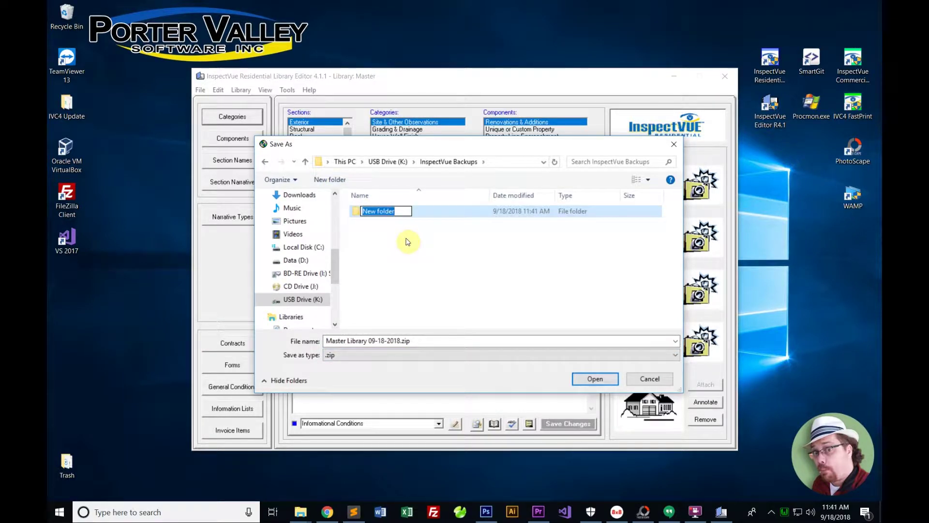
pyautogui.write('Librar')
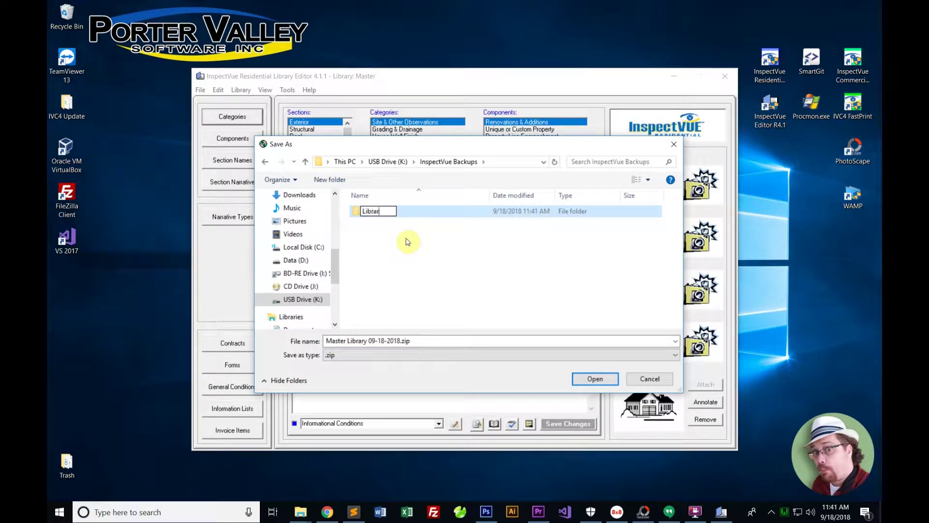
pyautogui.write('ies')
pyautogui.press('Return')
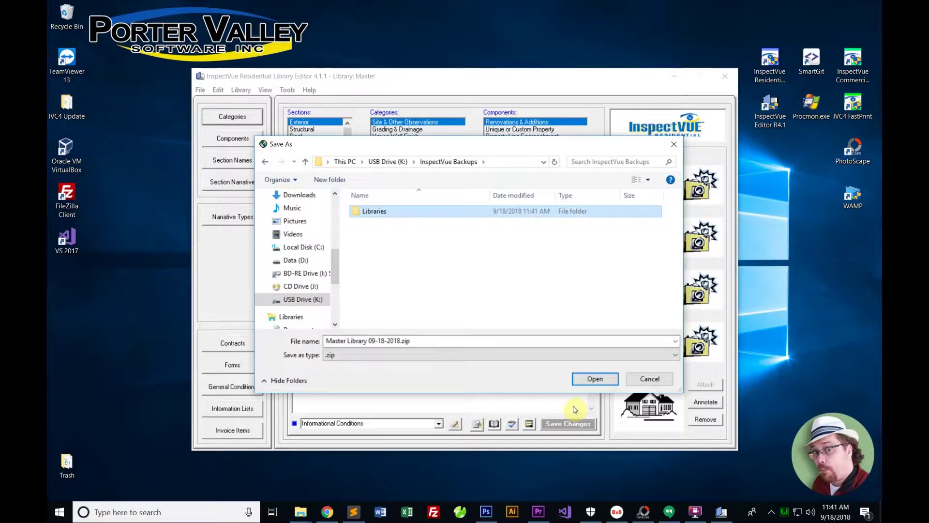
pyautogui.click(596, 378)
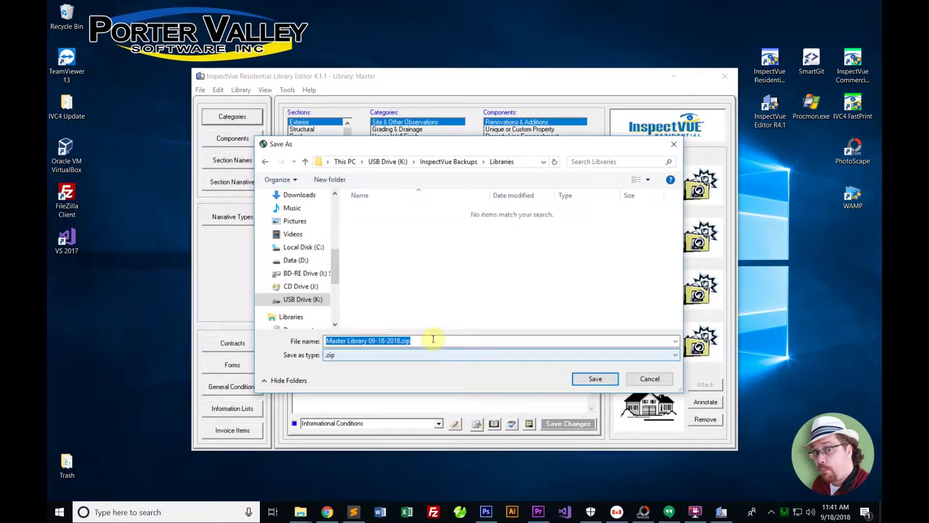
# Save the Master library backup under the name "Master Library 09-18-2018" and close the backup window
pyautogui.moveTo(437, 340); pyautogui.dragTo(326, 340)
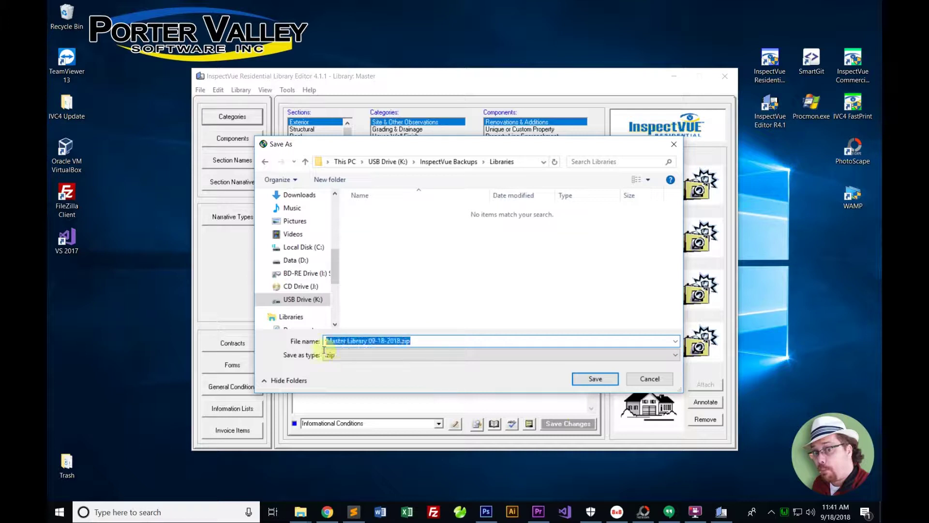
pyautogui.press('BackSpace')
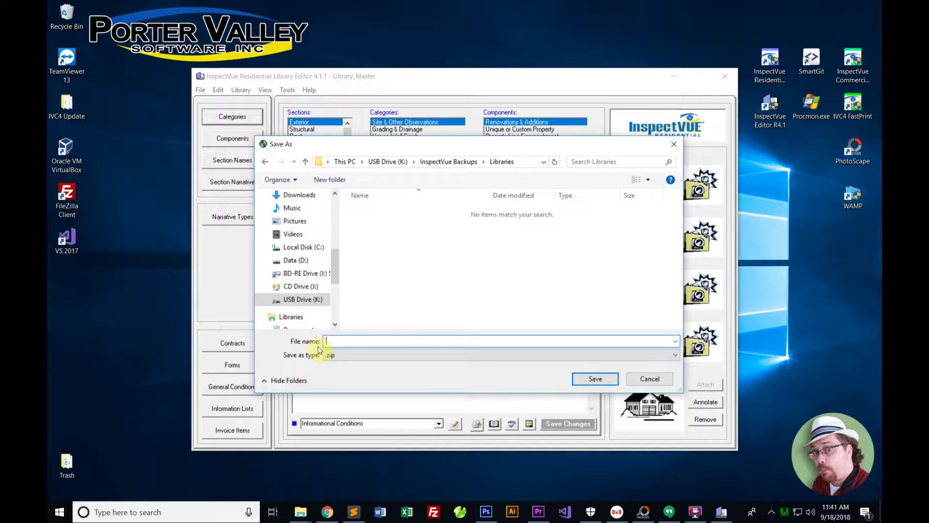
pyautogui.write('Master Library')
pyautogui.write('09-18-2018')
pyautogui.click(594, 378)
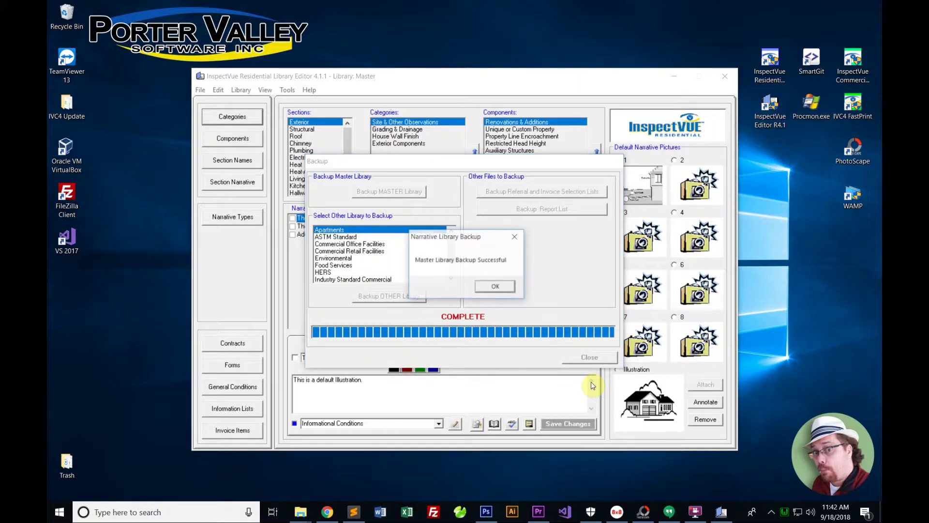
pyautogui.click(495, 287)
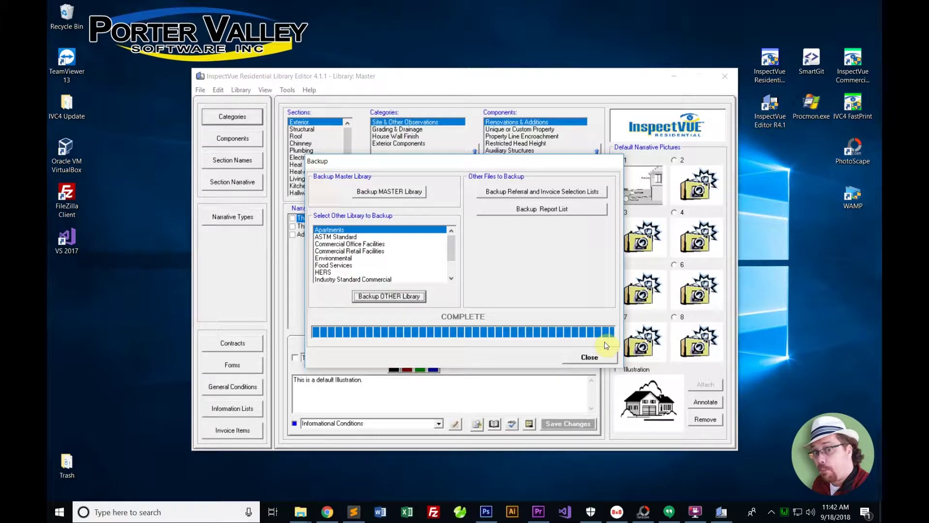
pyautogui.click(583, 360)
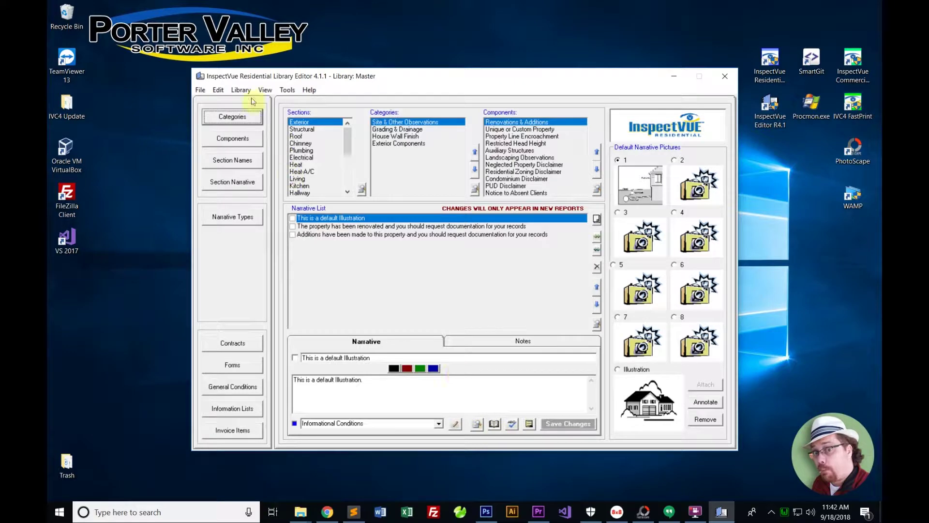
# Back up the Food Services library to the USB Libraries folder as "Food Services Library 09-18-2018" and close the backup window
pyautogui.click(288, 91)
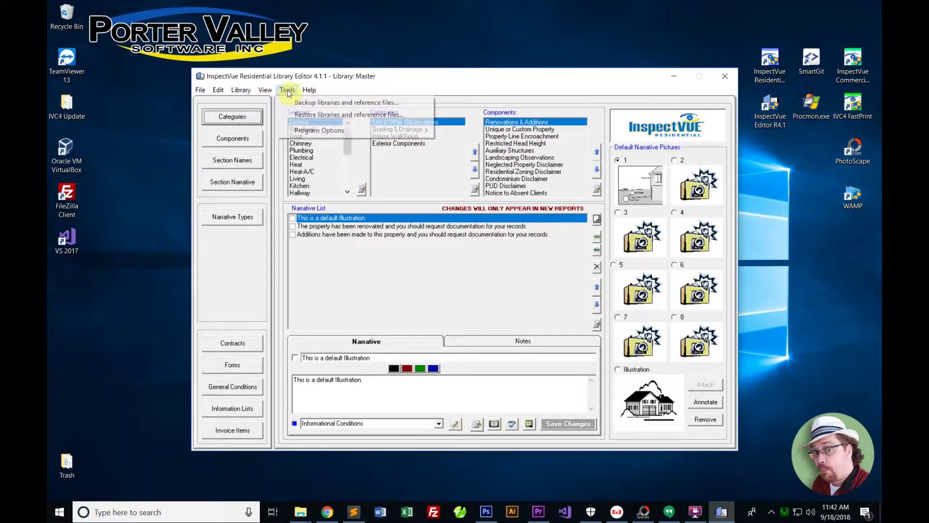
pyautogui.click(310, 102)
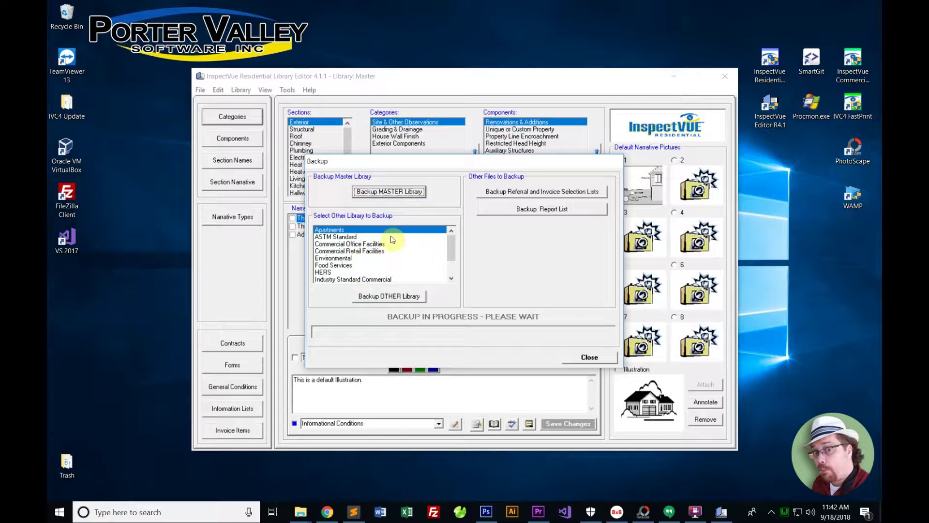
pyautogui.click(360, 265)
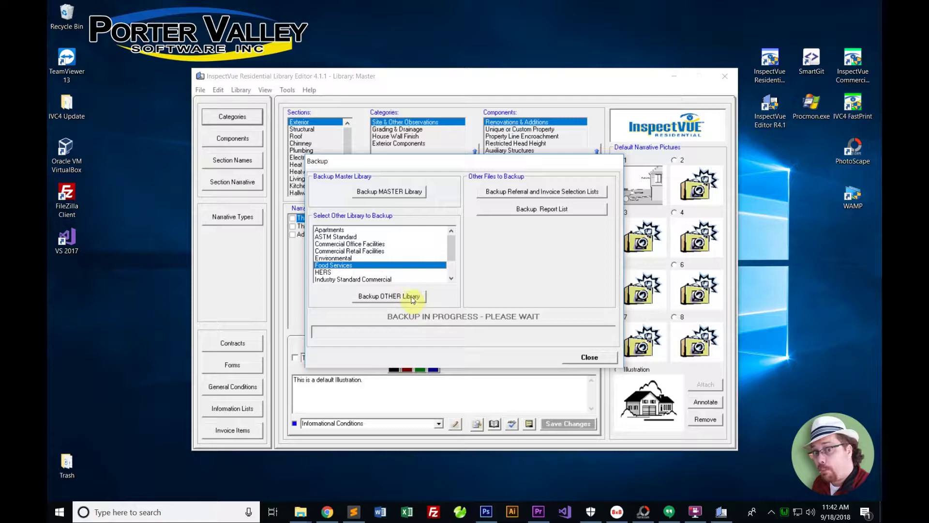
pyautogui.click(411, 297)
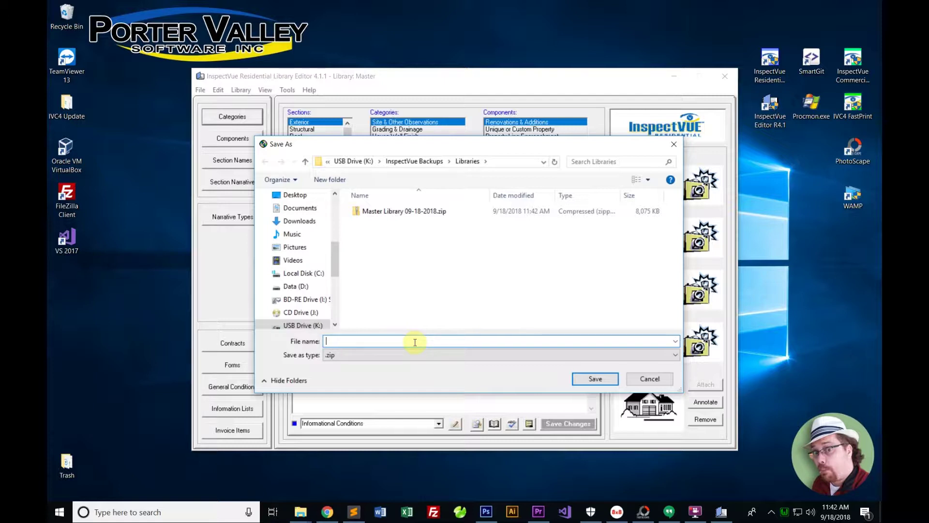
pyautogui.write('Food Services ')
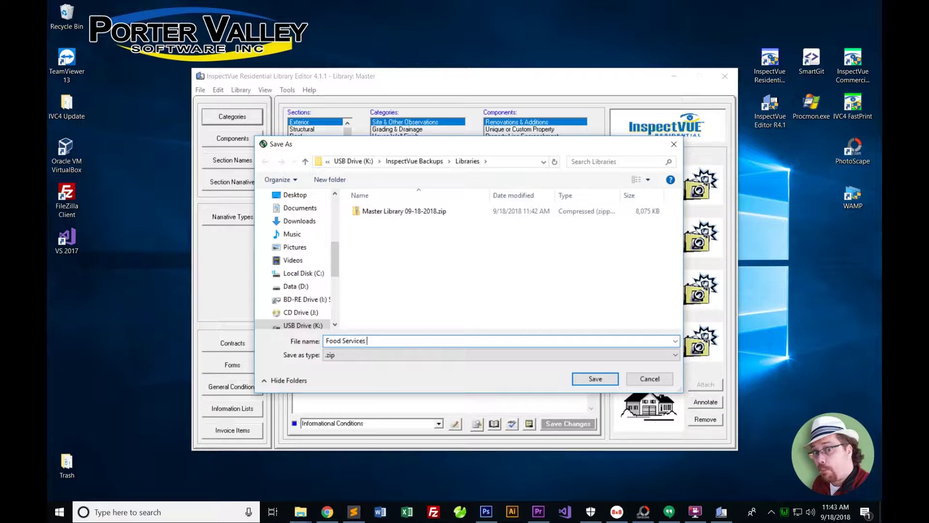
pyautogui.write('Library 09-18-2018')
pyautogui.click(595, 377)
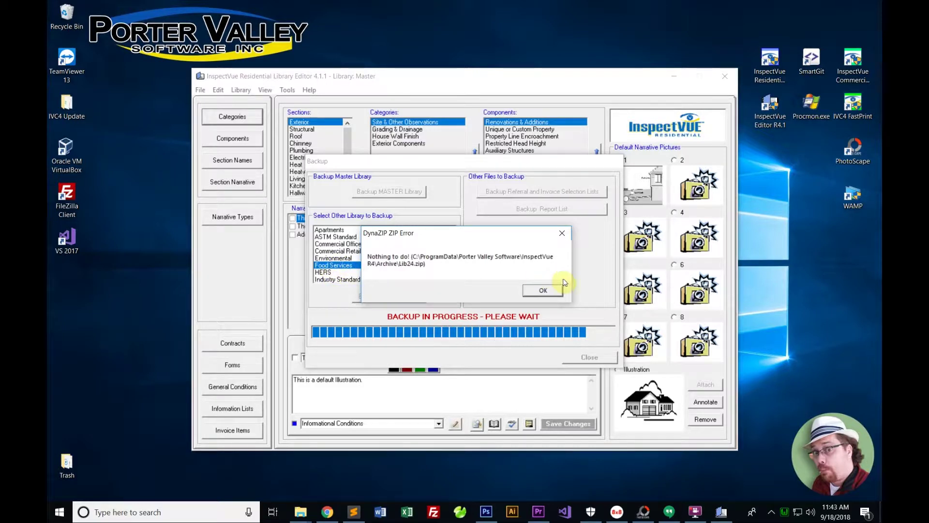
pyautogui.click(542, 290)
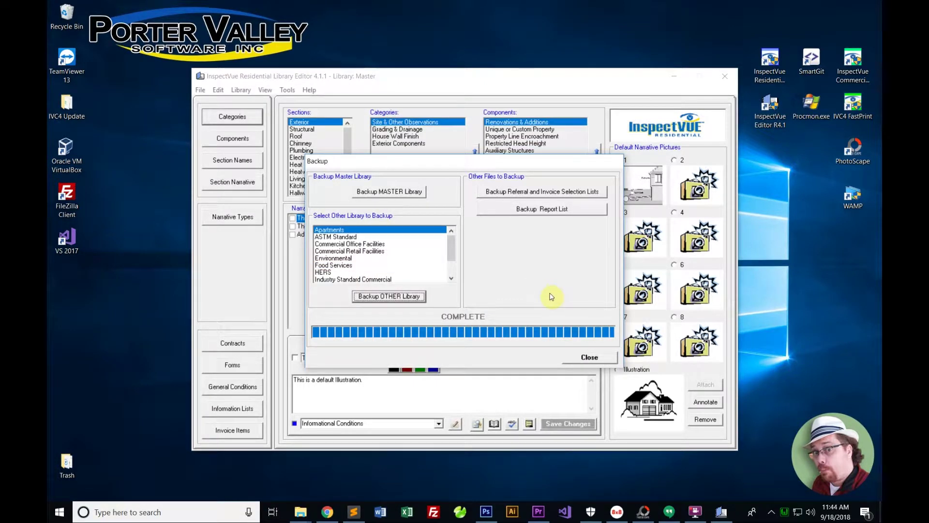
pyautogui.click(594, 361)
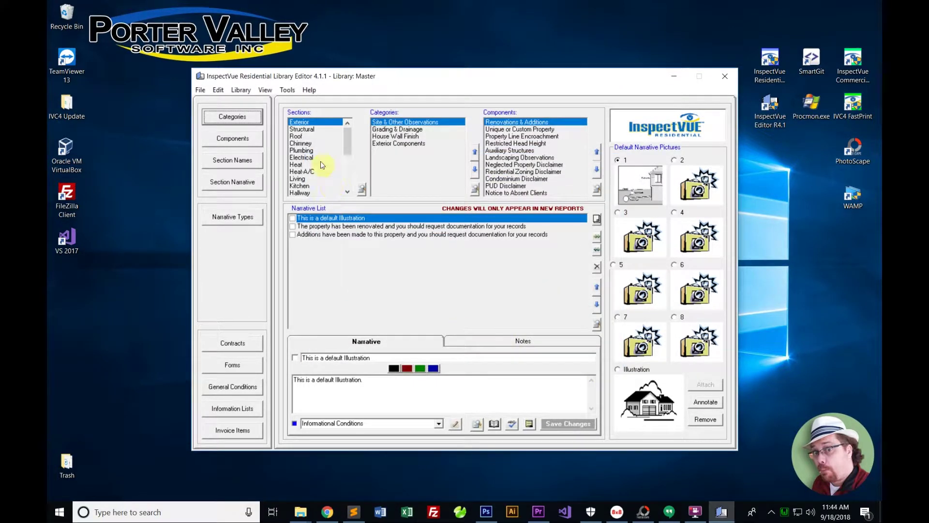
# Back up the referral and invoice selection lists to the USB Libraries folder as "Contacts 09-18-2018"
pyautogui.click(288, 91)
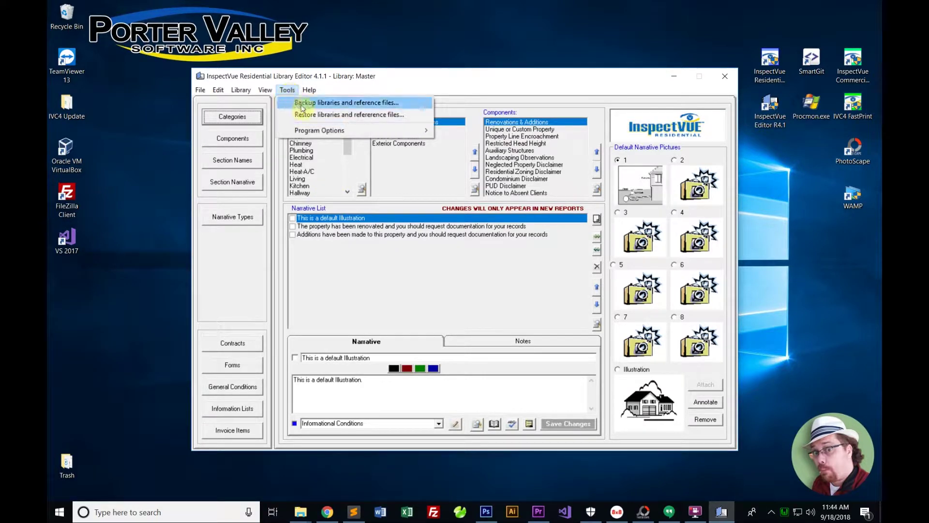
pyautogui.click(311, 103)
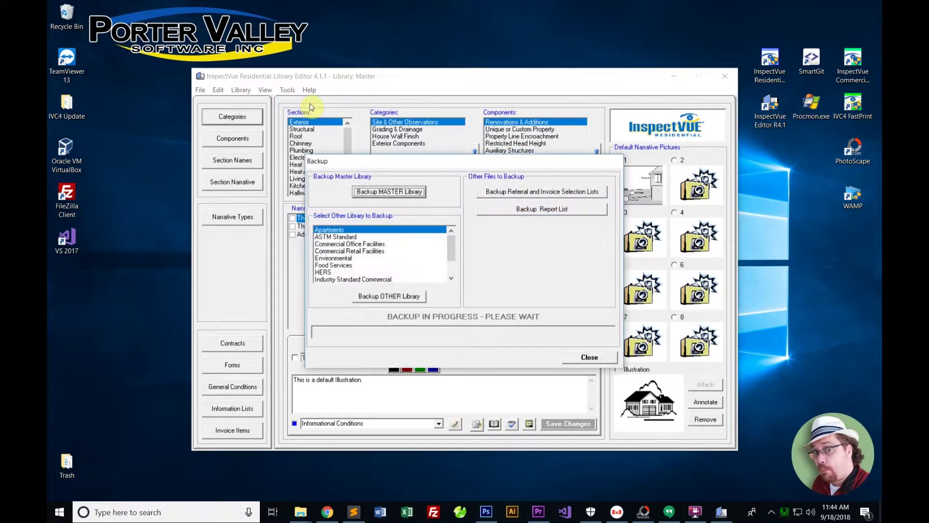
pyautogui.click(544, 193)
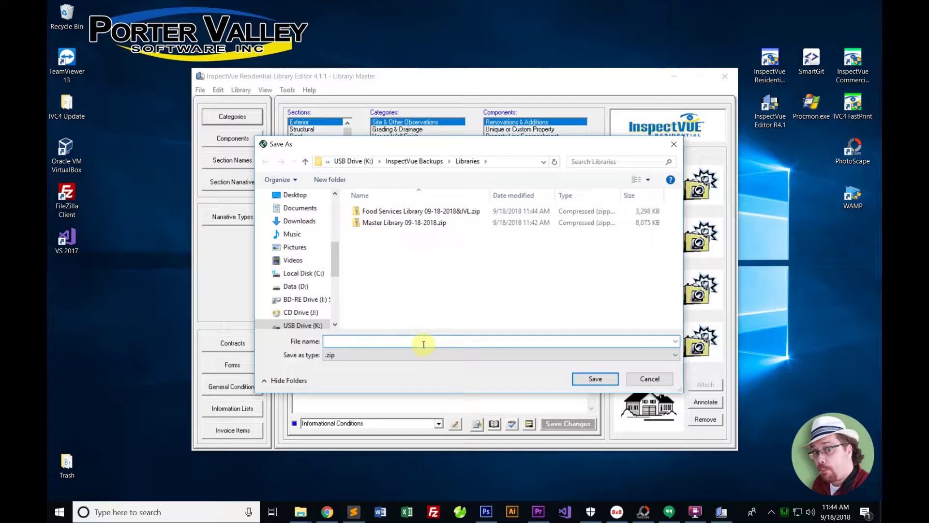
pyautogui.write('Contqacts')
pyautogui.press('BackSpace')
pyautogui.press('BackSpace')
pyautogui.press('BackSpace')
pyautogui.press('BackSpace')
pyautogui.press('BackSpace')
pyautogui.write('acts')
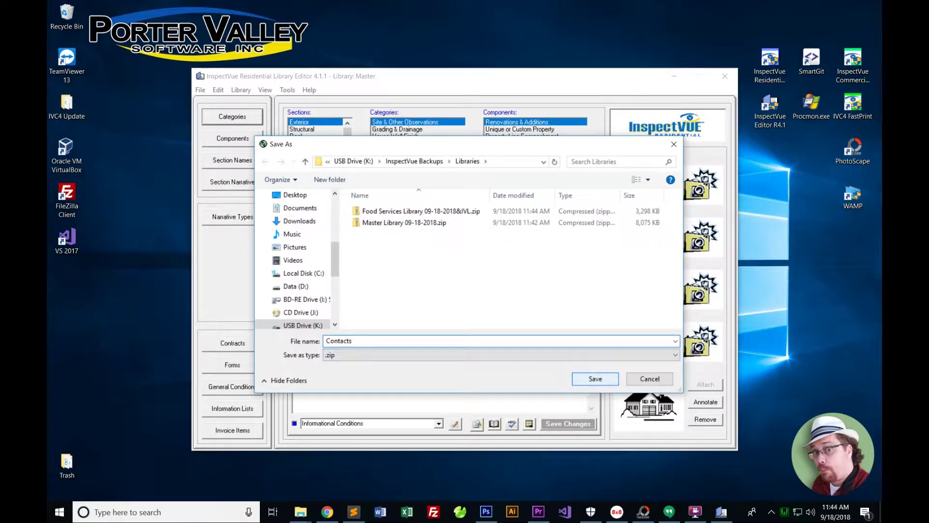
pyautogui.write(' 09-18-2018')
pyautogui.click(582, 383)
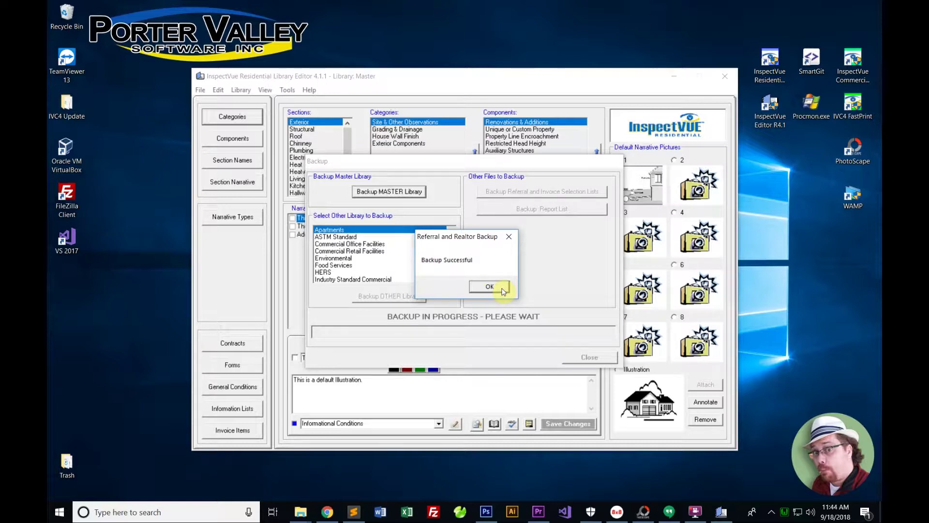
# Acknowledge the completed referral and invoice list backup and close the backup window
pyautogui.click(503, 291)
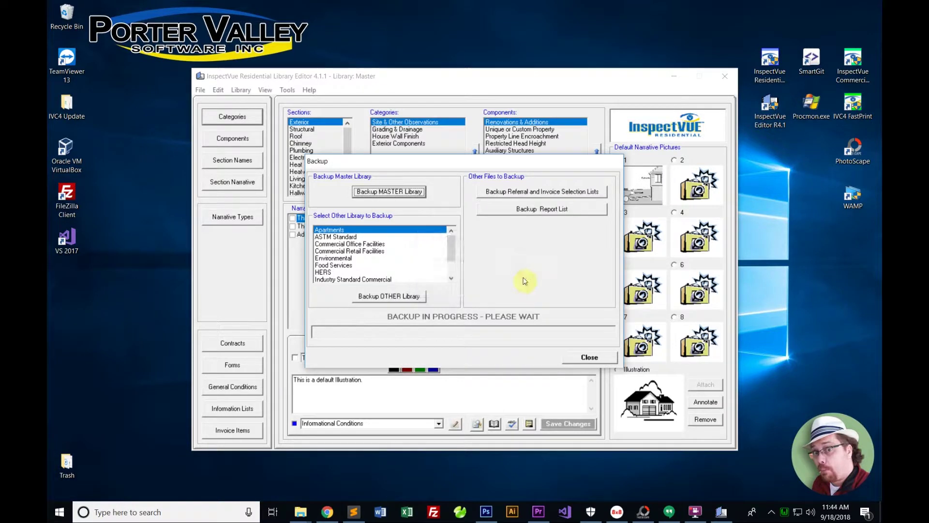
pyautogui.click(590, 357)
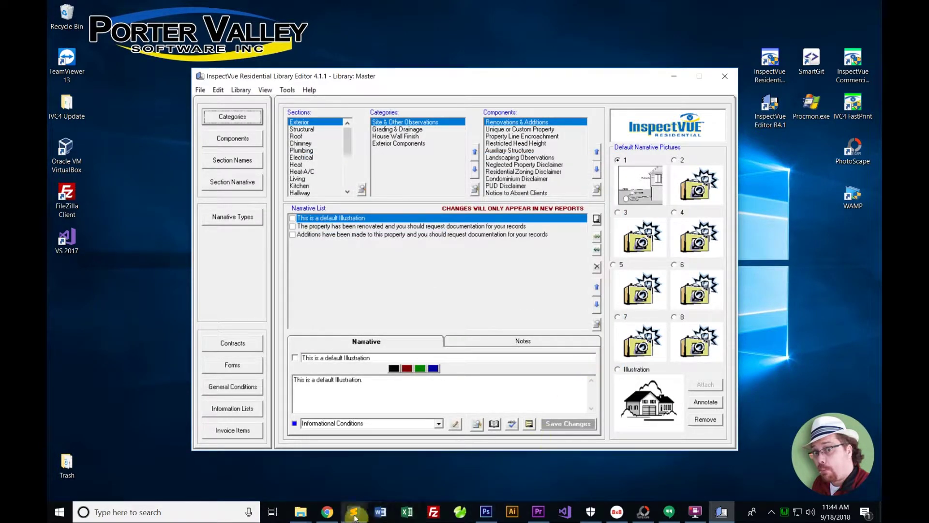
# Switch to File Explorer and check the saved backup files in InspectVue Backups\Libraries on USB Drive (K:)
pyautogui.moveTo(304, 514)
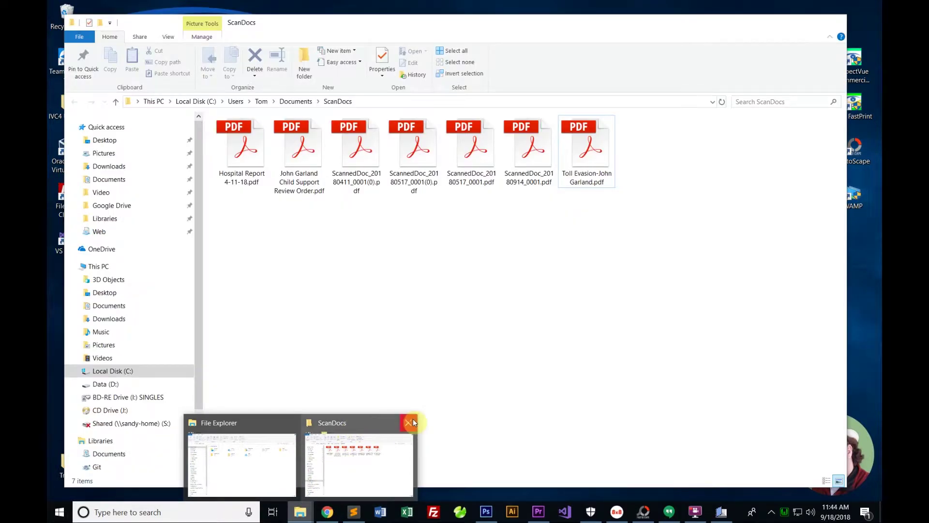
pyautogui.click(411, 422)
pyautogui.moveTo(312, 425)
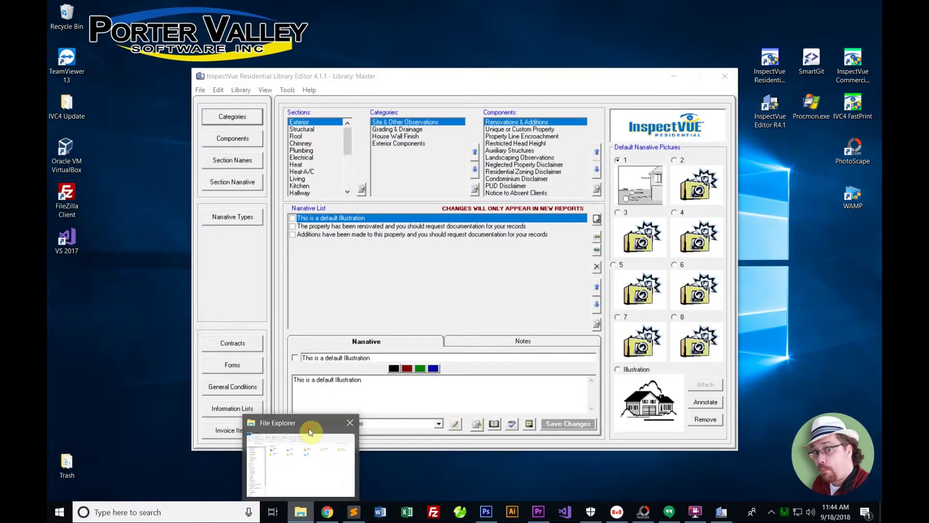
pyautogui.click(312, 425)
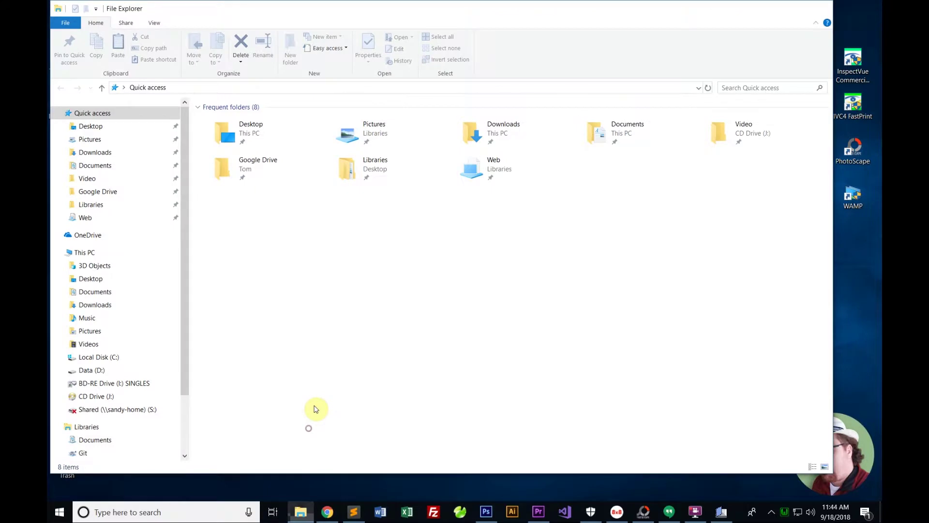
pyautogui.scroll(-1, 102, 392)
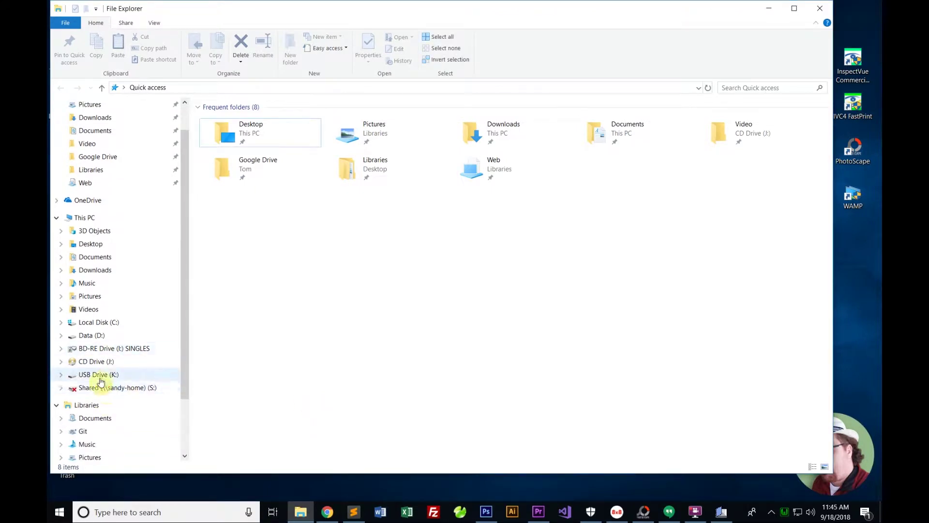
pyautogui.click(99, 376)
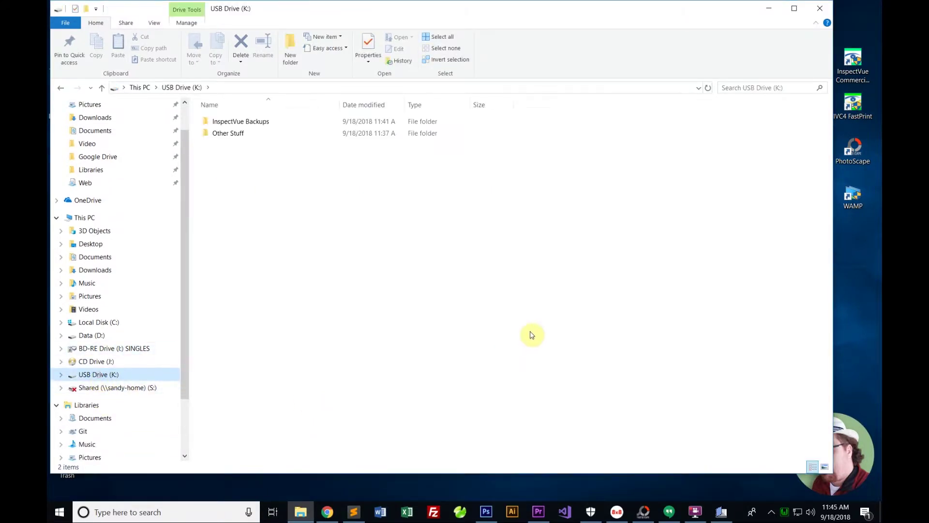
pyautogui.doubleClick(255, 124)
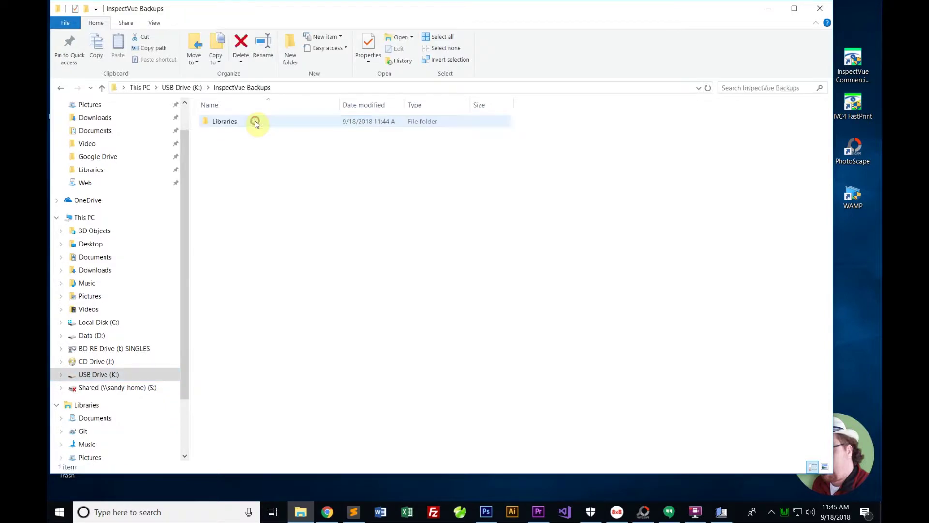
pyautogui.doubleClick(255, 124)
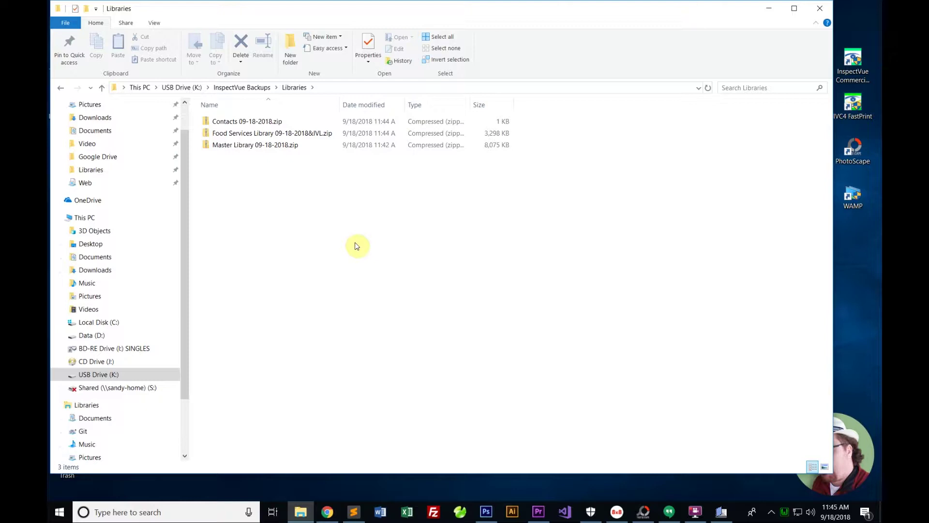
pyautogui.moveTo(708, 8); pyautogui.dragTo(730, 18)
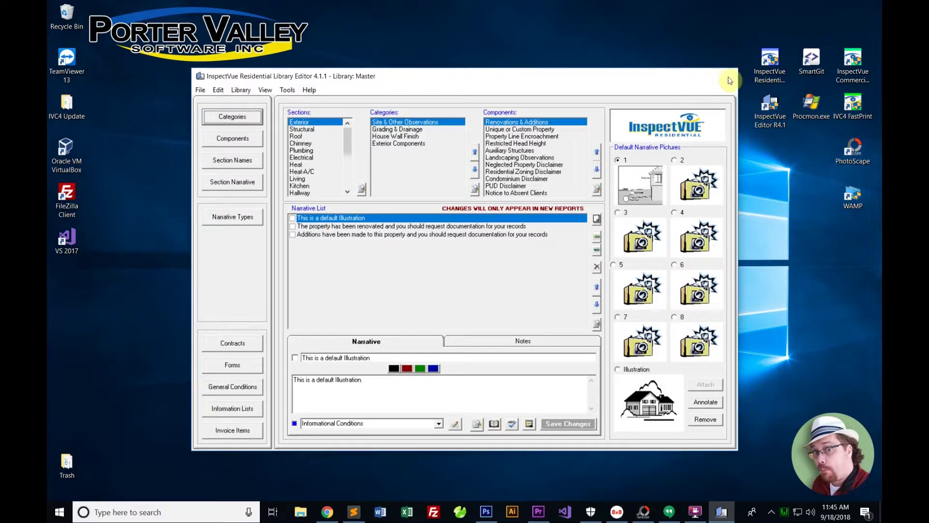
# Close and relaunch the InspectVue Residential Library Editor, and open its window for restoring libraries and reference files
pyautogui.click(729, 77)
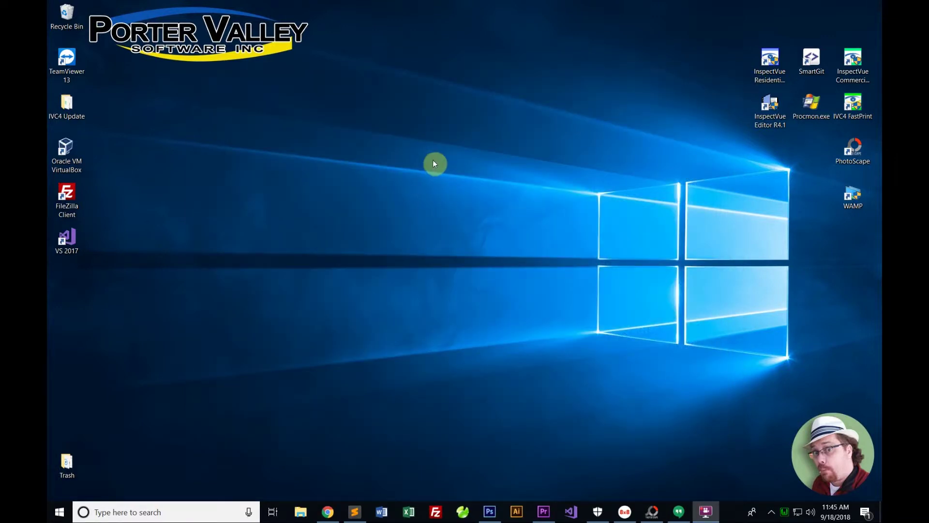
pyautogui.doubleClick(769, 109)
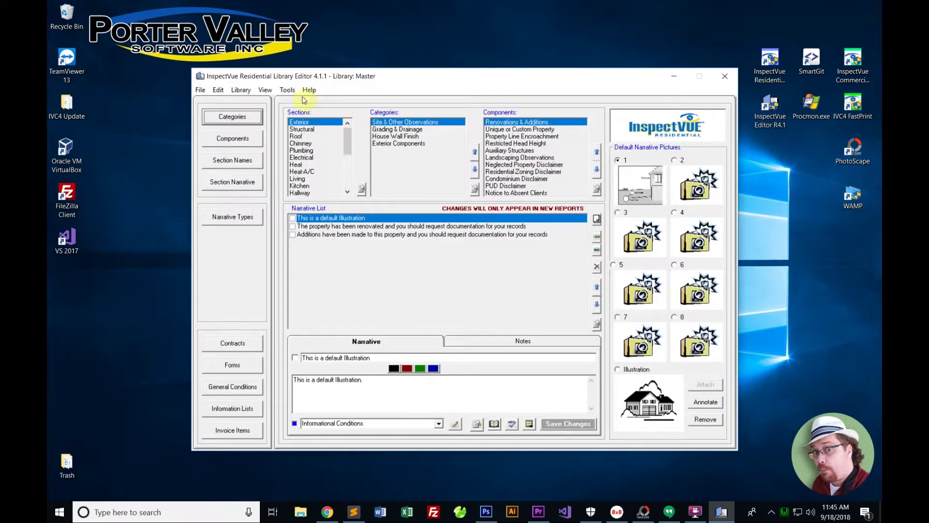
pyautogui.click(288, 90)
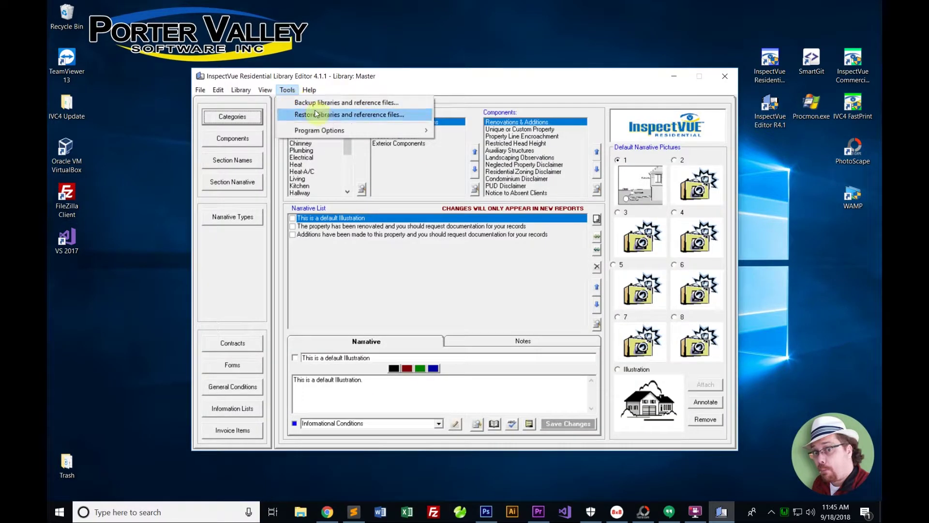
pyautogui.click(386, 117)
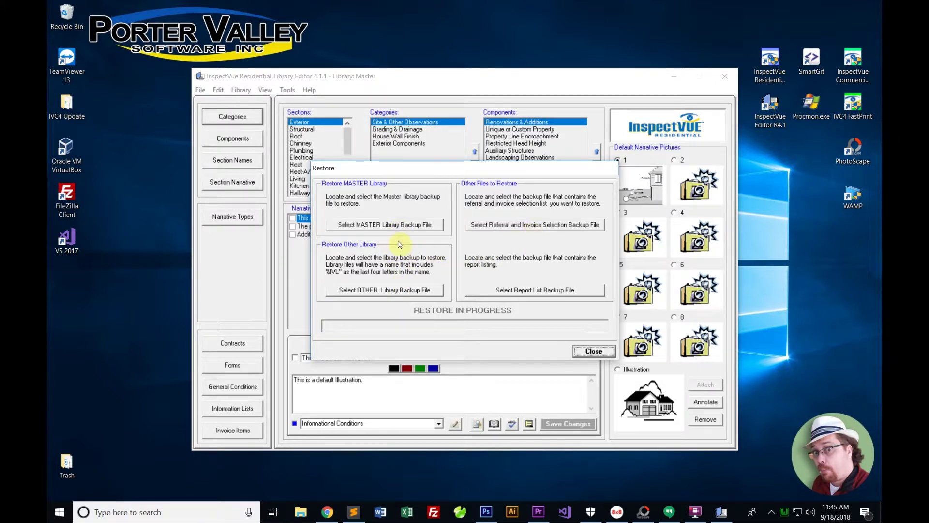
# Start selecting a Master library backup file and browse to InspectVue Backups\Libraries on USB Drive (K:)
pyautogui.click(382, 224)
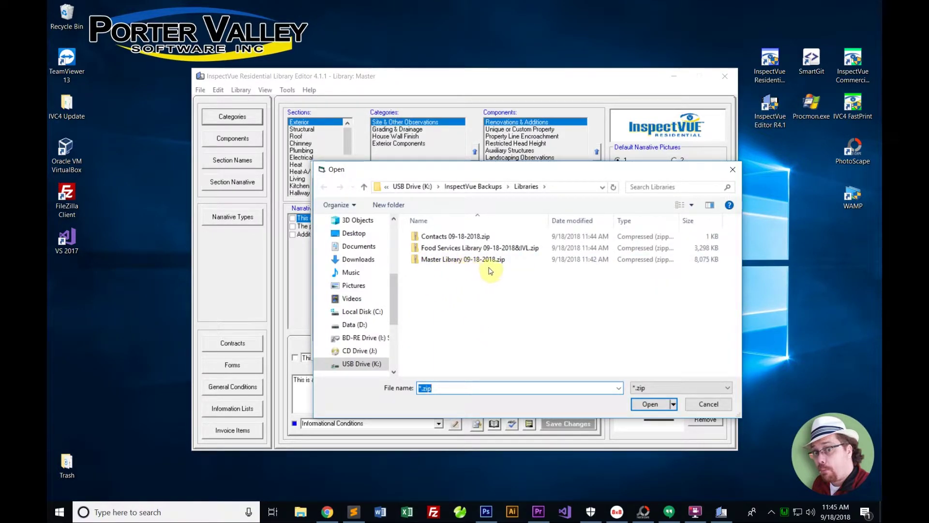
pyautogui.scroll(2, 392, 266)
pyautogui.moveTo(391, 262); pyautogui.dragTo(399, 331)
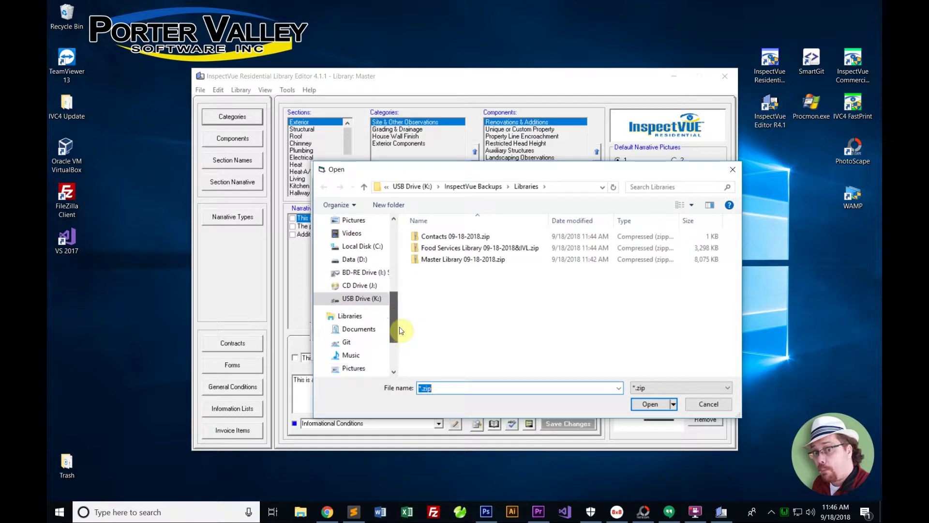
pyautogui.click(360, 311)
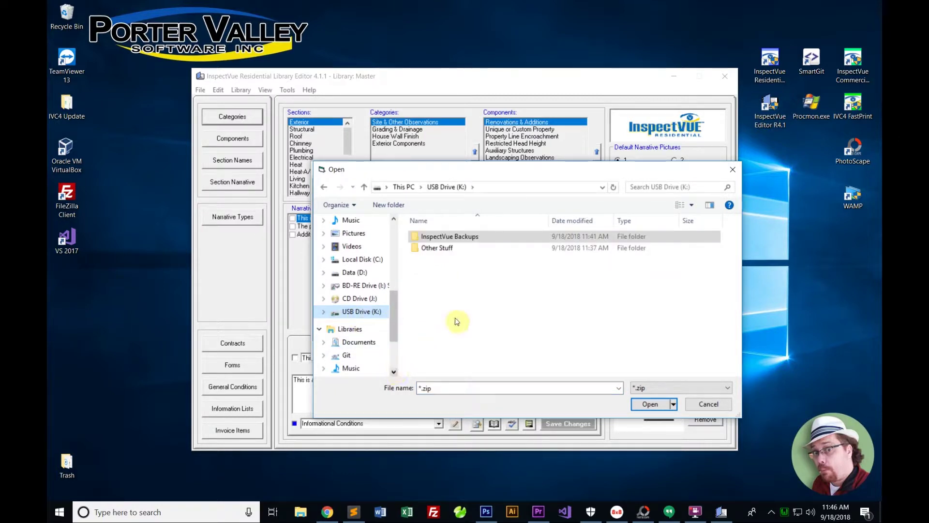
pyautogui.doubleClick(470, 236)
pyautogui.rightClick(475, 238)
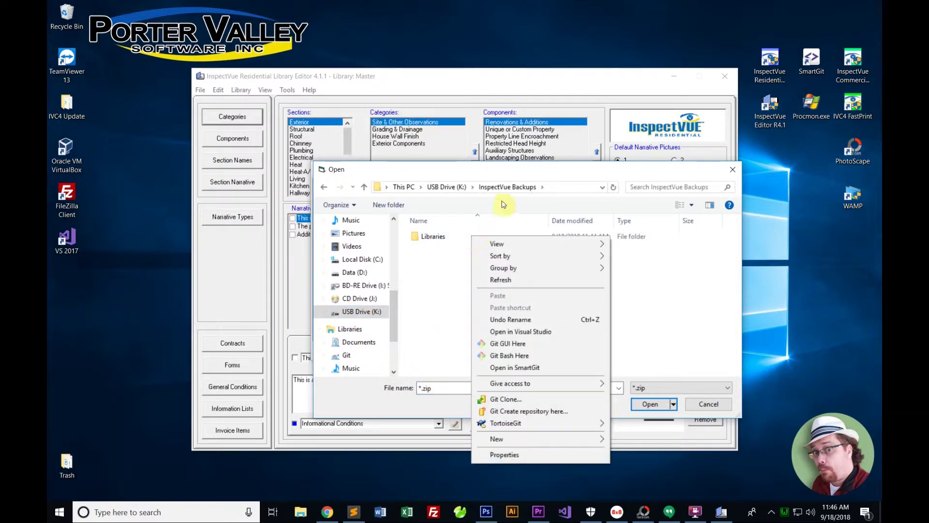
pyautogui.click(463, 268)
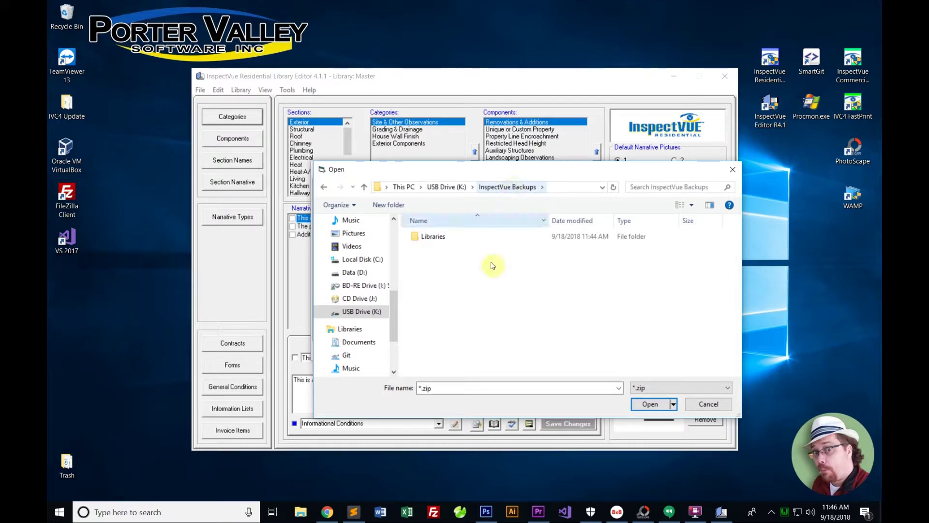
pyautogui.doubleClick(465, 236)
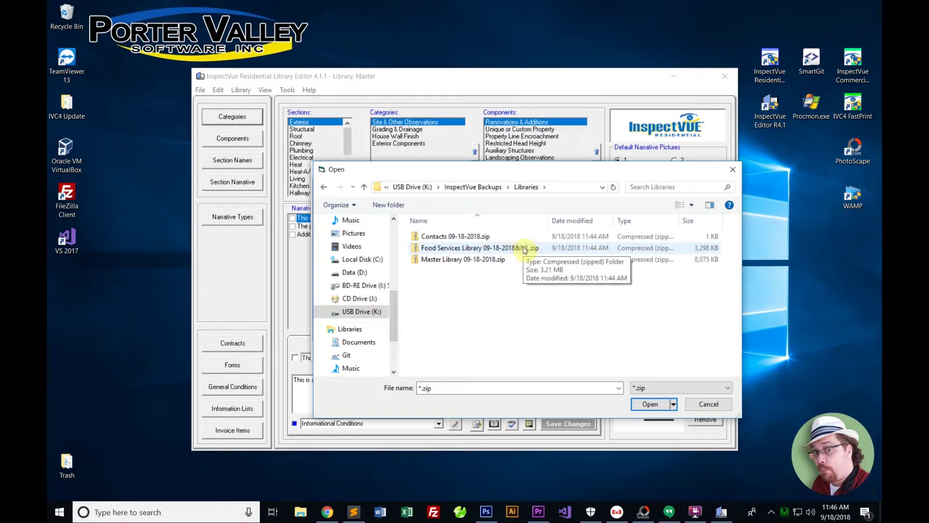
# Restore the Master library from "Master Library 09-18-2018.zip", confirming replacement of the current Master library
pyautogui.click(447, 262)
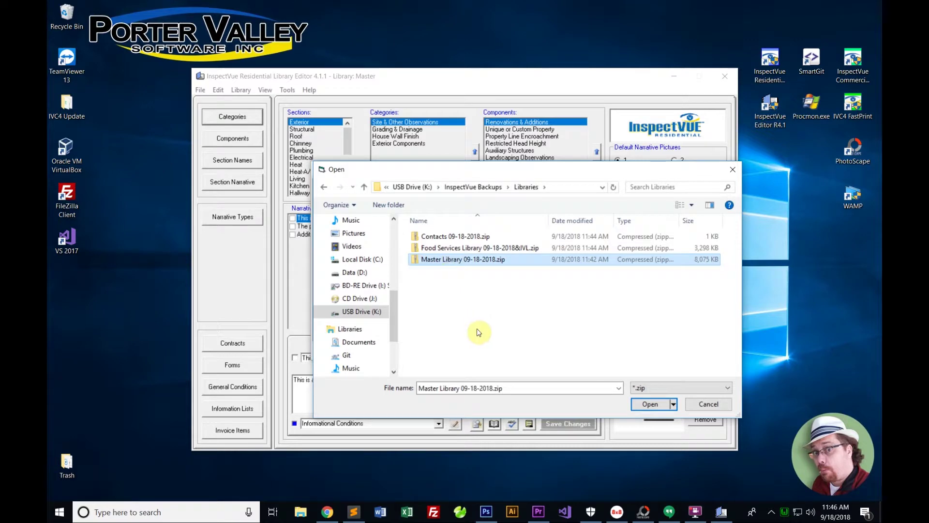
pyautogui.click(650, 403)
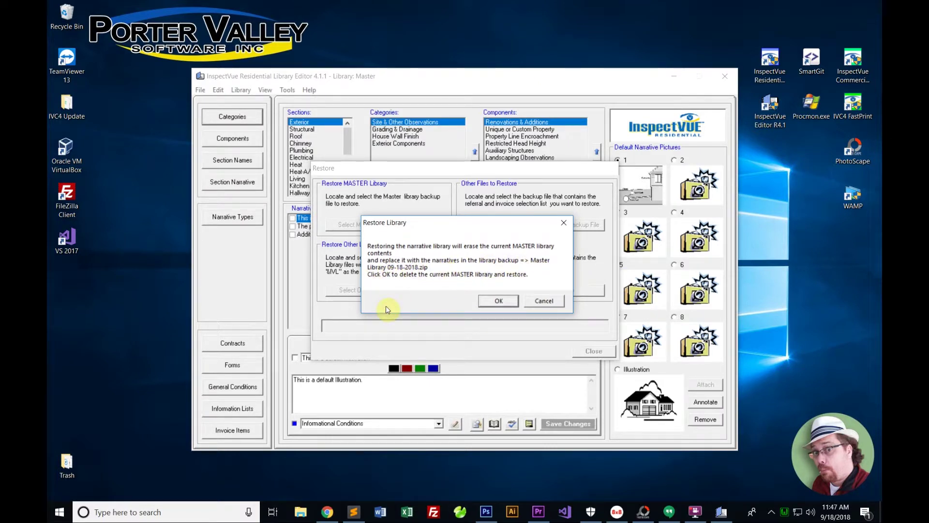
pyautogui.click(504, 303)
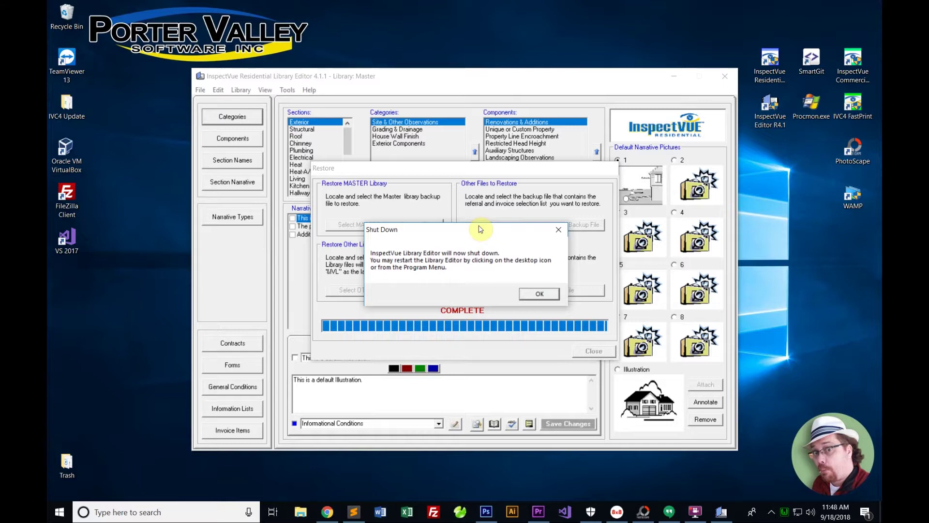
# Accept the Library Editor shutdown and relaunch InspectVue Editor R4.1 from the desktop
pyautogui.click(539, 295)
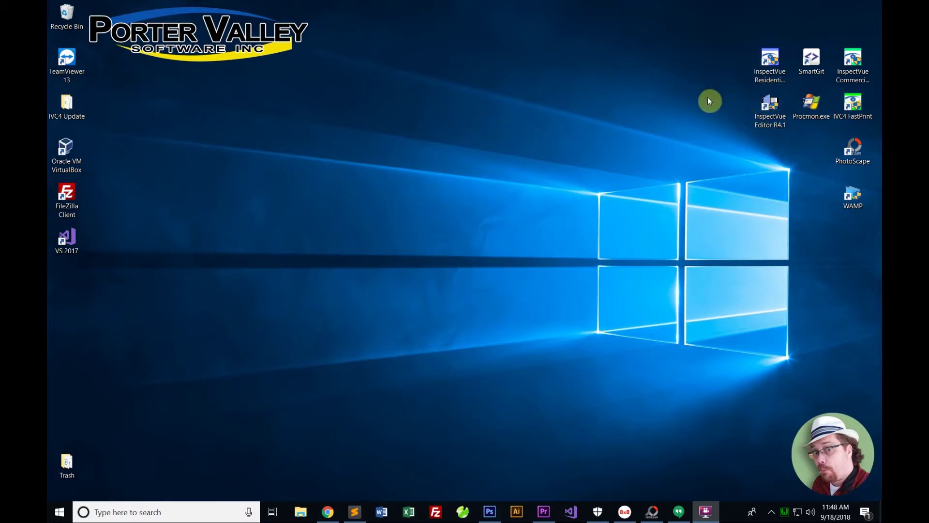
pyautogui.doubleClick(767, 126)
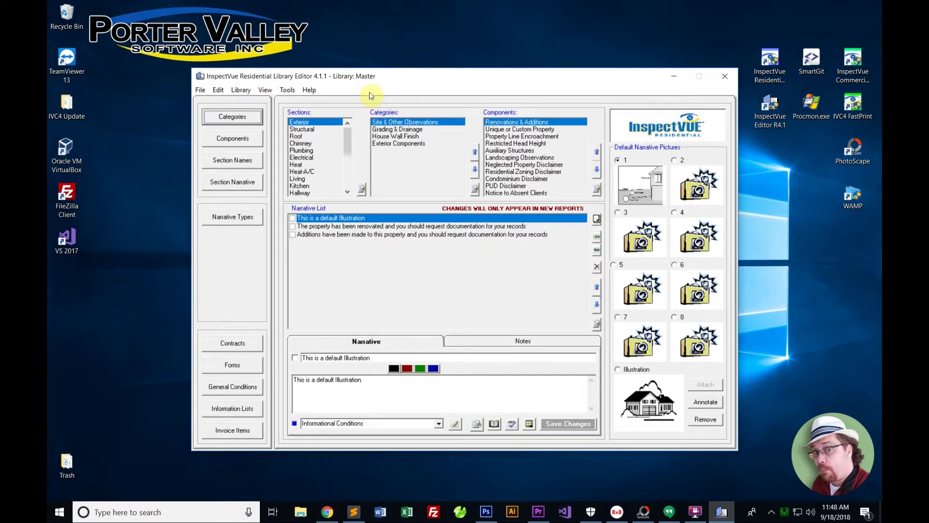
pyautogui.click(288, 90)
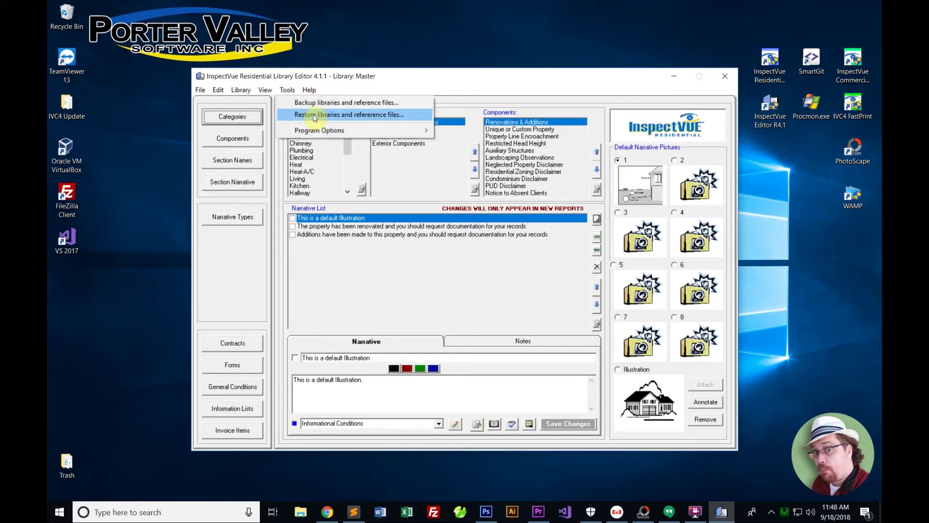
pyautogui.click(313, 114)
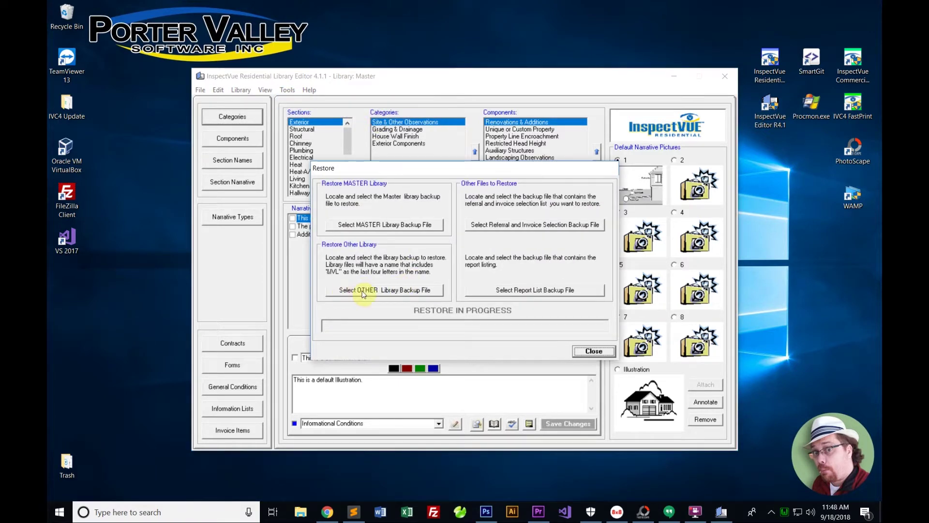
pyautogui.click(395, 289)
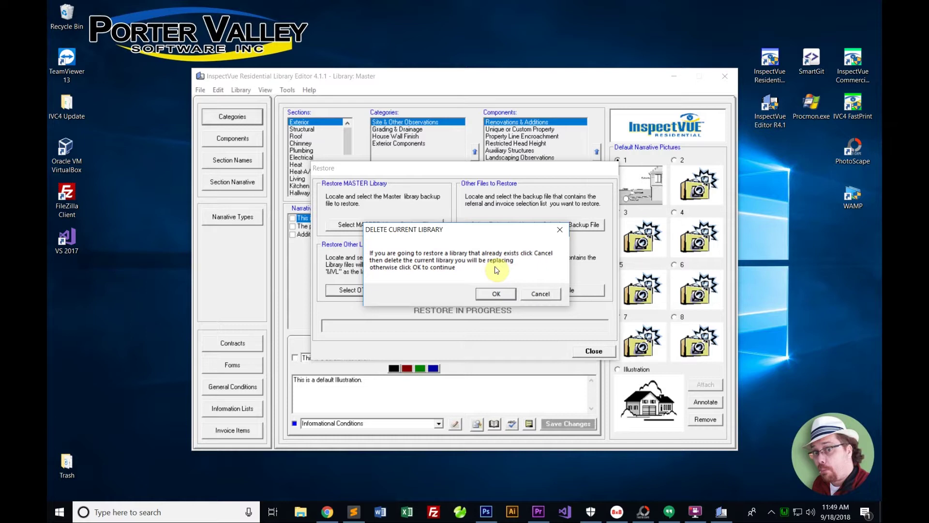
pyautogui.click(540, 294)
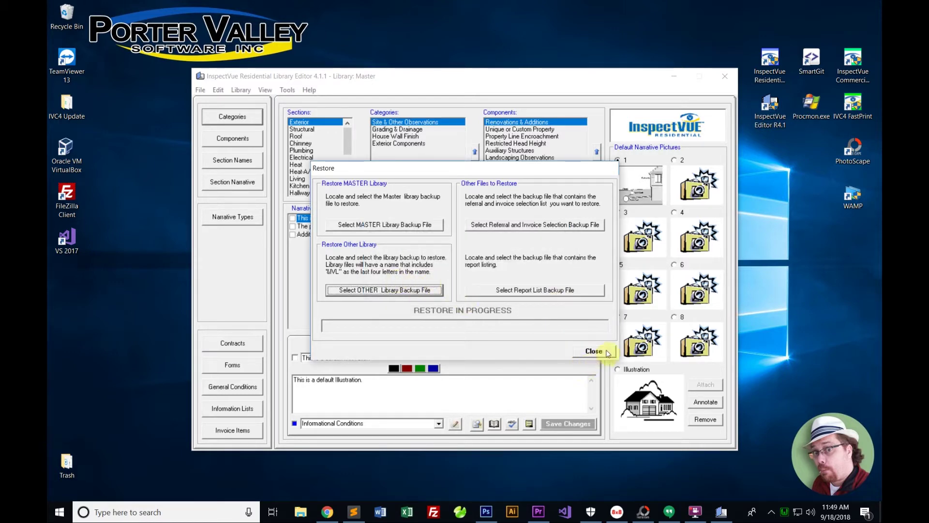
pyautogui.click(595, 351)
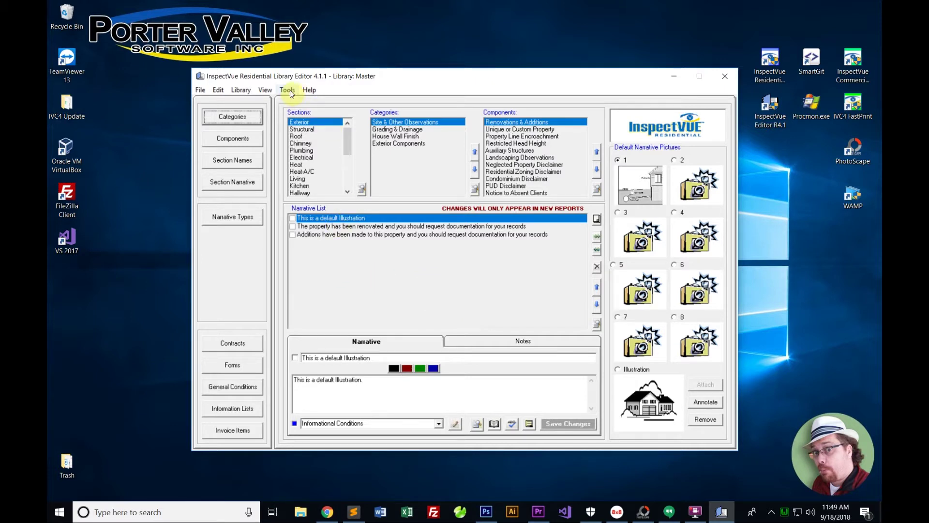
# Delete the existing Food Services library and confirm the deletion
pyautogui.click(242, 91)
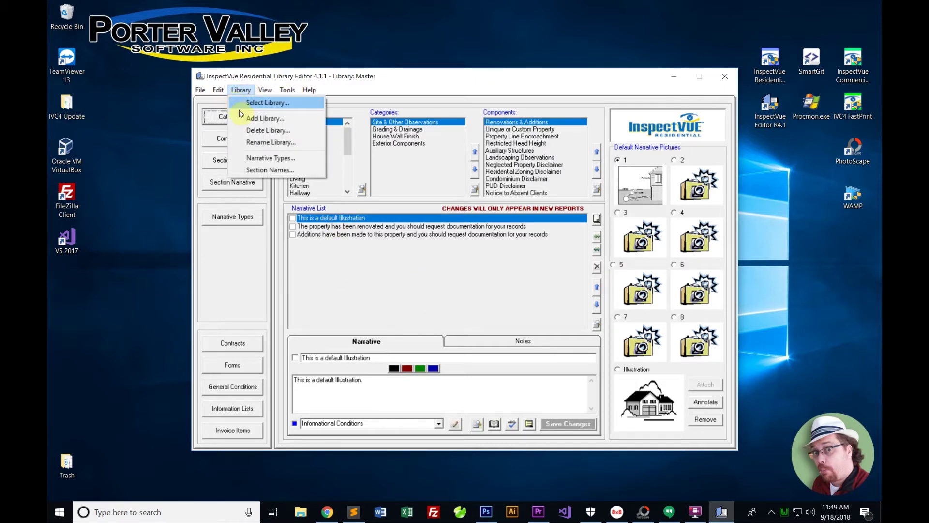
pyautogui.click(286, 130)
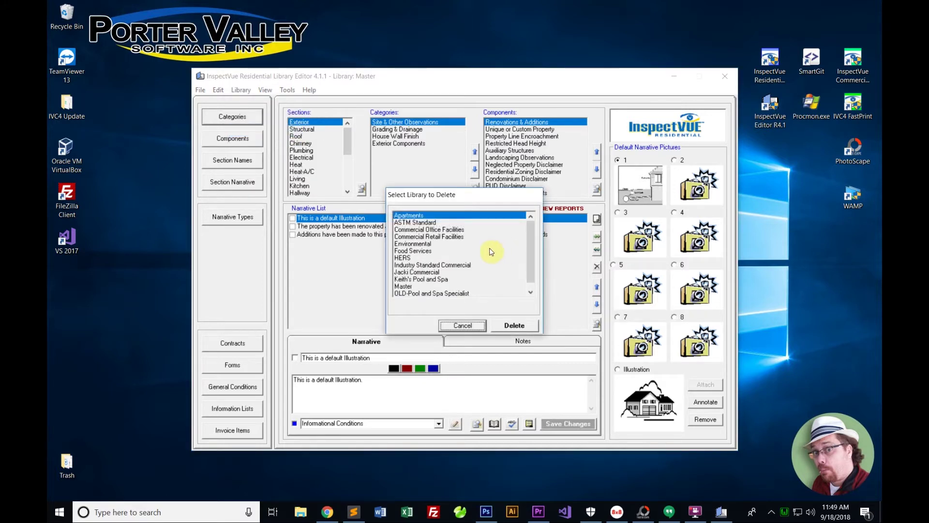
pyautogui.click(436, 250)
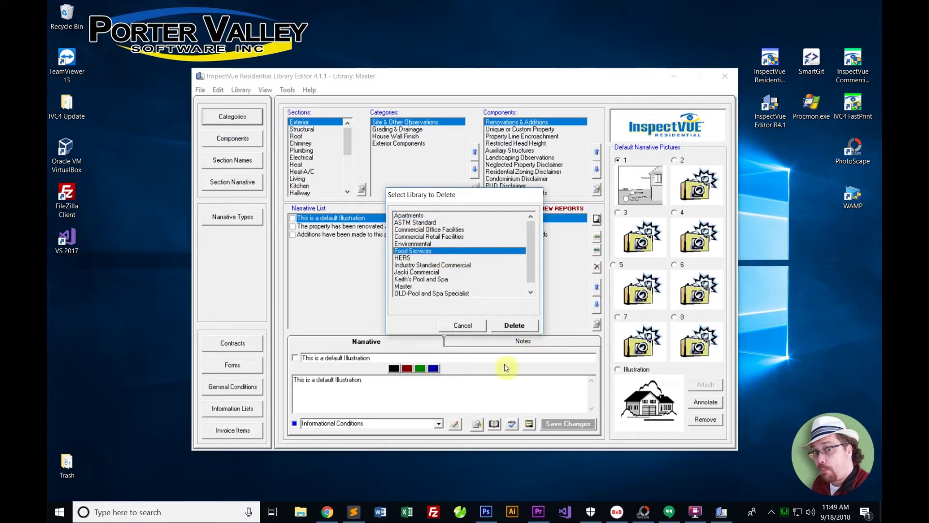
pyautogui.click(517, 326)
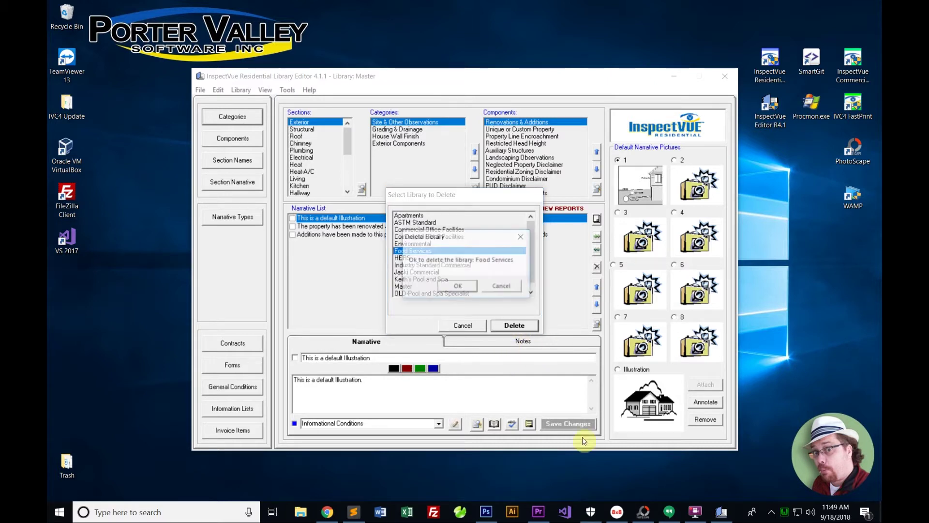
pyautogui.click(457, 286)
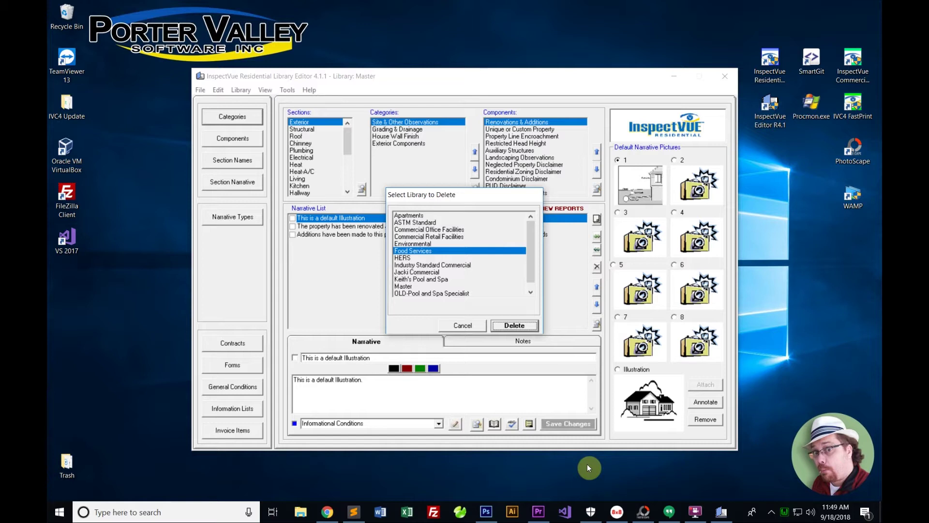
# Delete the selected Food Services library and check the list of remaining libraries without switching library
pyautogui.click(509, 325)
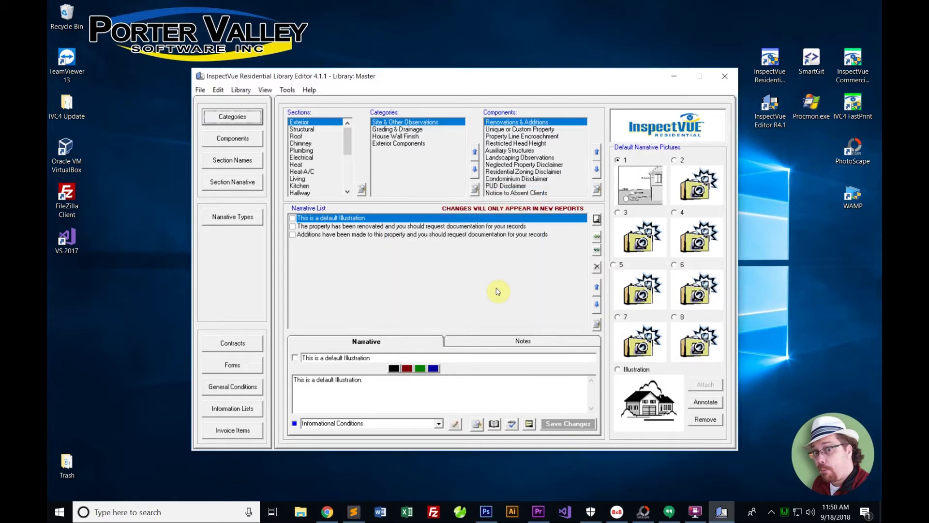
pyautogui.click(287, 89)
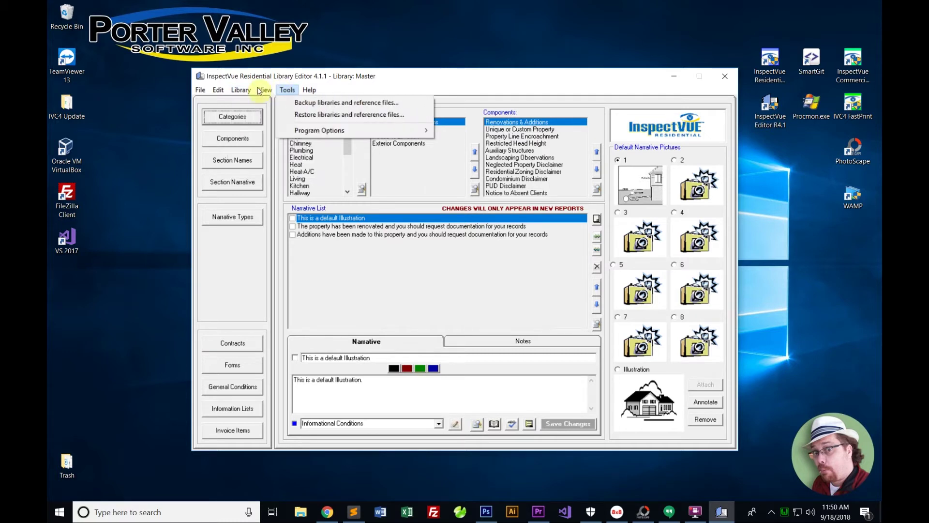
pyautogui.moveTo(244, 91)
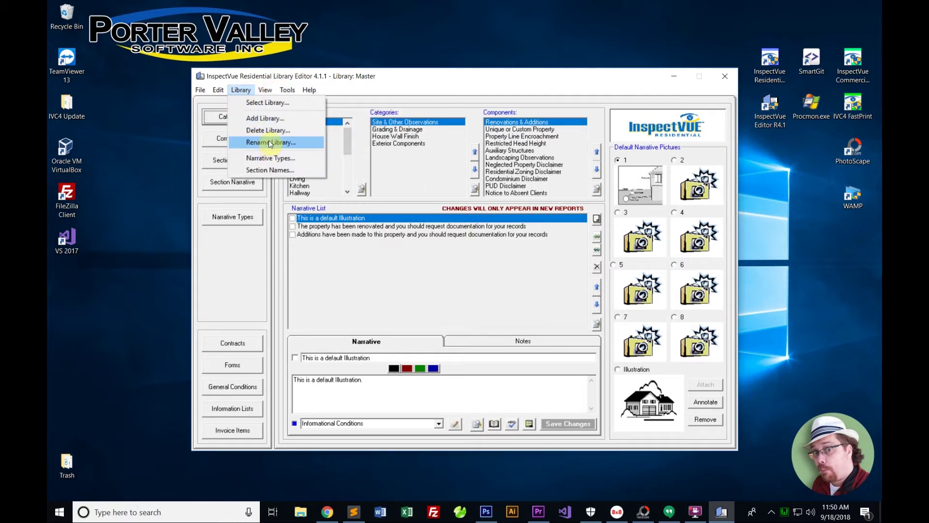
pyautogui.click(267, 102)
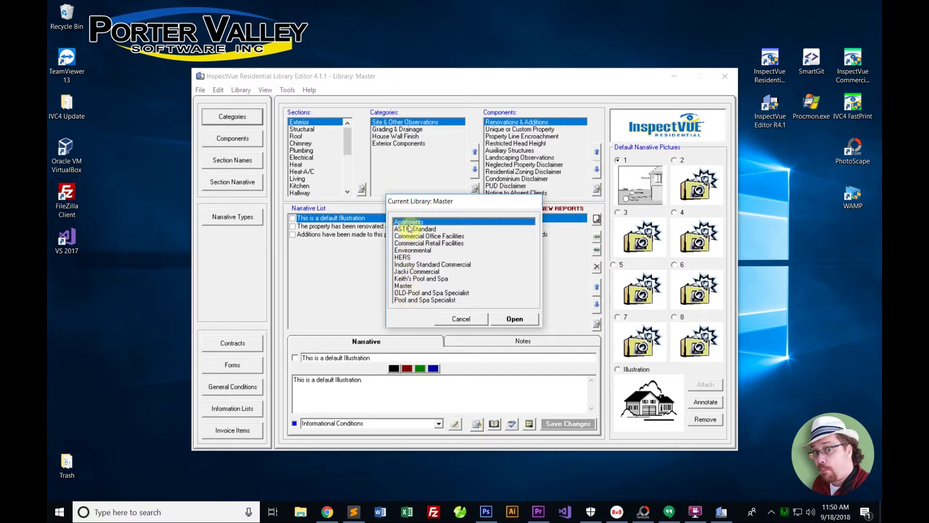
pyautogui.click(480, 324)
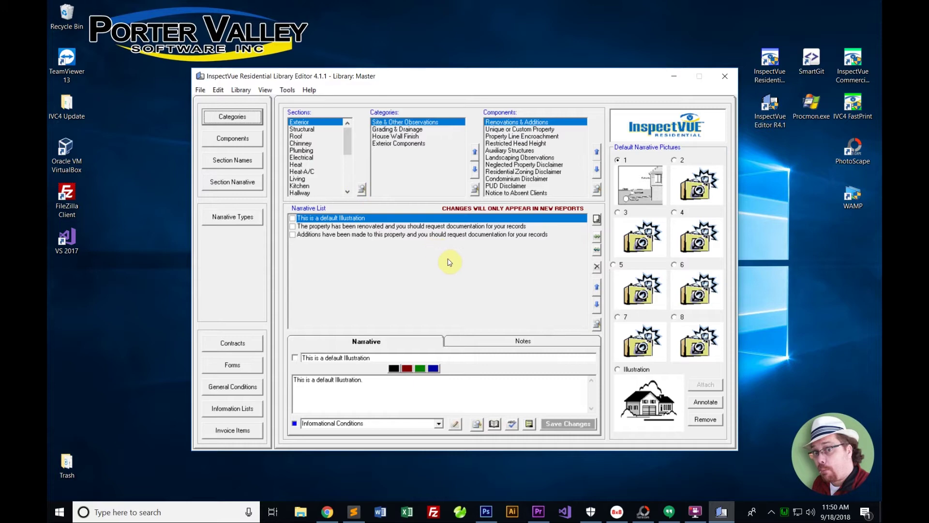
# Start restoring a non-Master library, continue past the existing-library notice, and browse to InspectVue Backups\Libraries on USB Drive (K:)
pyautogui.click(288, 90)
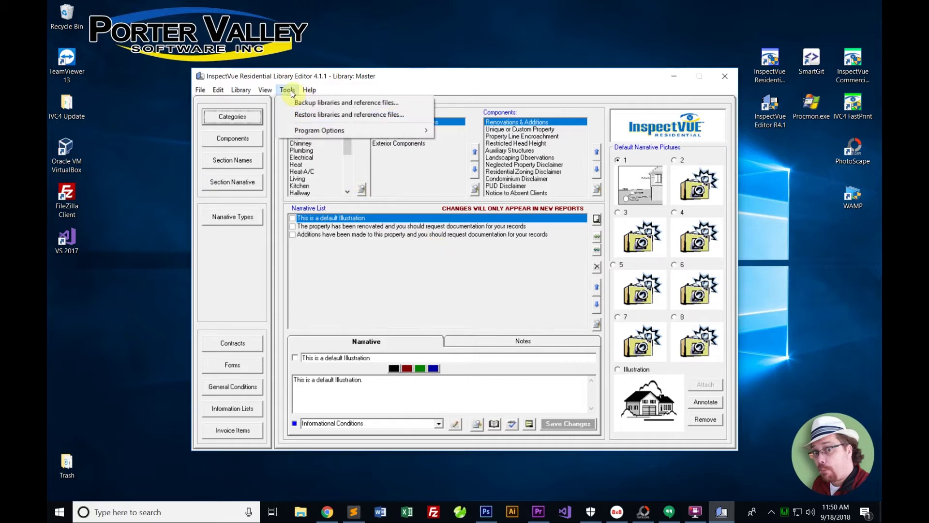
pyautogui.click(326, 110)
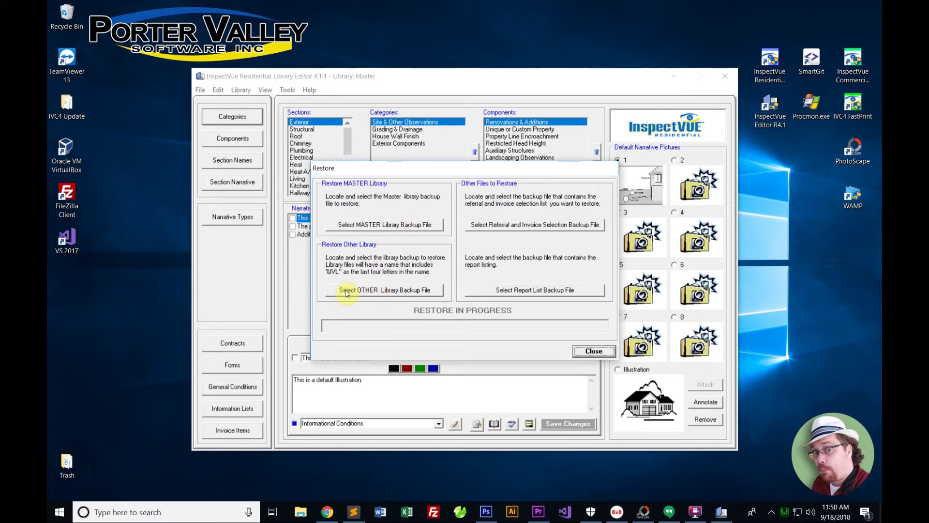
pyautogui.click(416, 290)
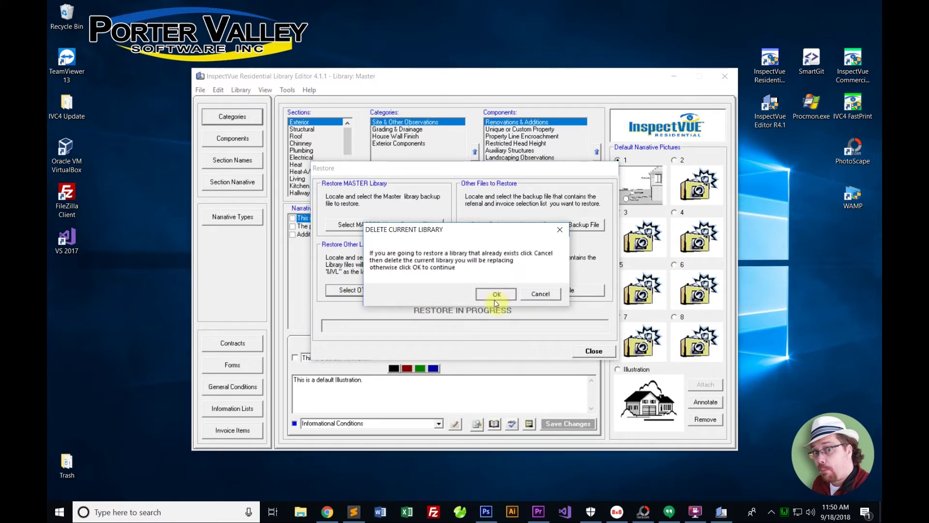
pyautogui.click(495, 298)
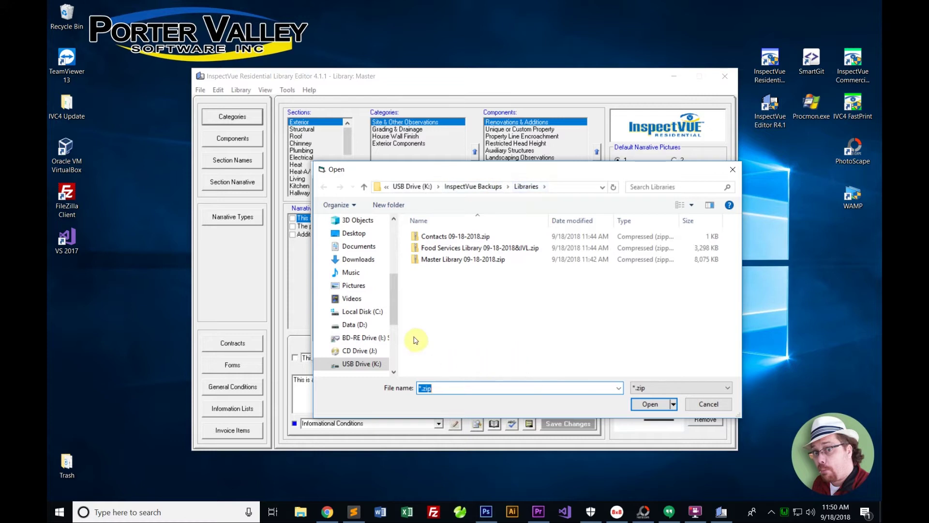
pyautogui.moveTo(394, 310)
pyautogui.mouseDown()
pyautogui.moveTo(394, 264)
pyautogui.moveTo(394, 337)
pyautogui.moveTo(394, 319)
pyautogui.mouseUp()
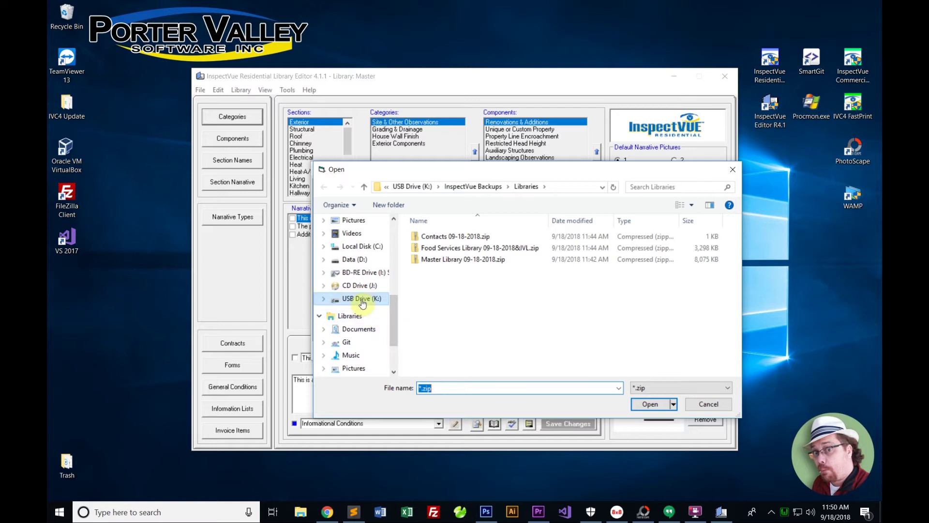
pyautogui.click(361, 301)
pyautogui.doubleClick(463, 238)
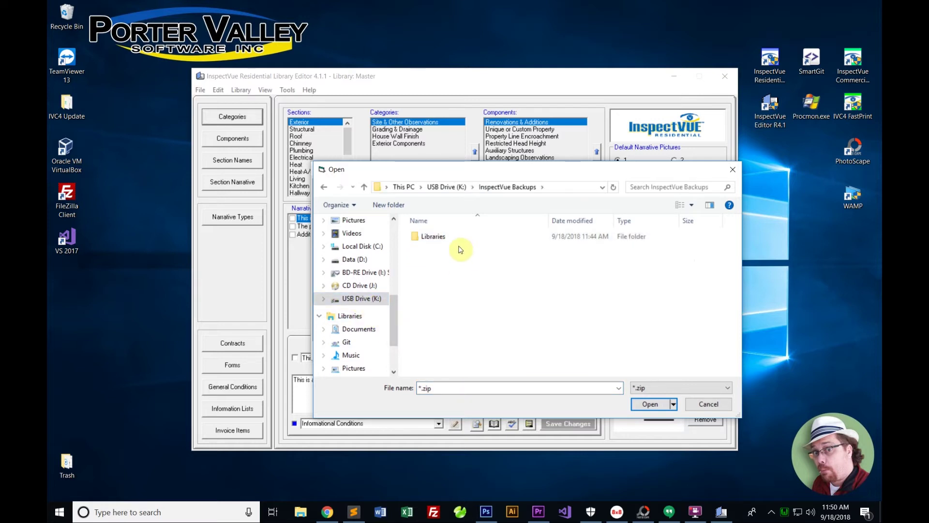
pyautogui.doubleClick(435, 238)
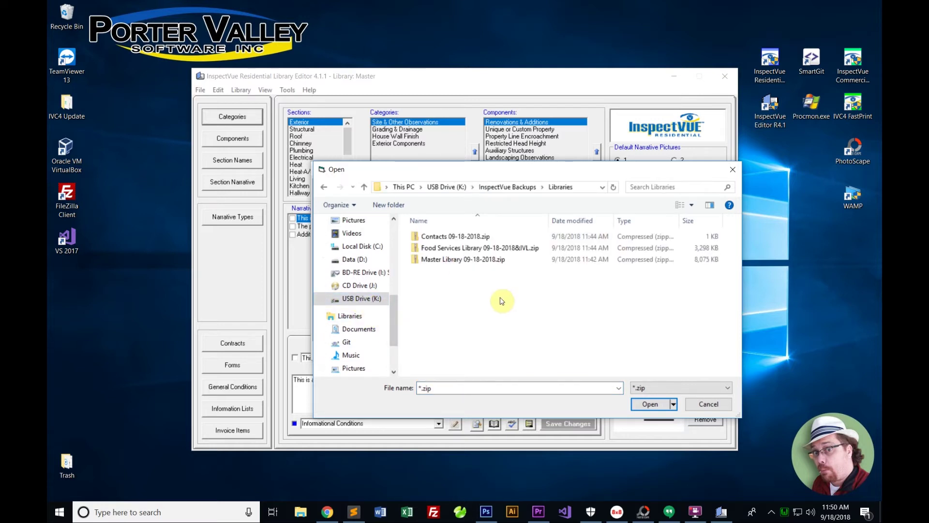
# Restore the Food Services library from "Food Services Library 09-18-2018&IVL.zip" and relaunch InspectVue Editor R4.1 after accepting its shutdown
pyautogui.click(466, 248)
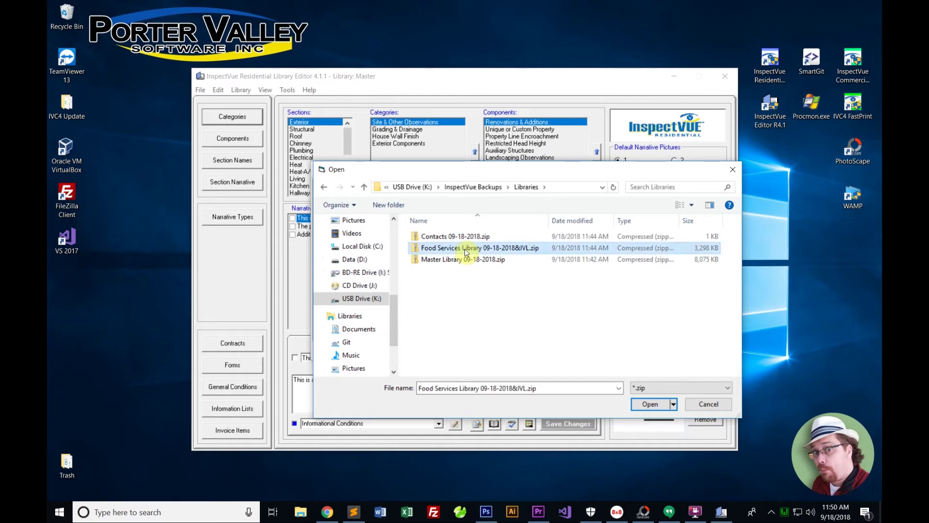
pyautogui.click(645, 408)
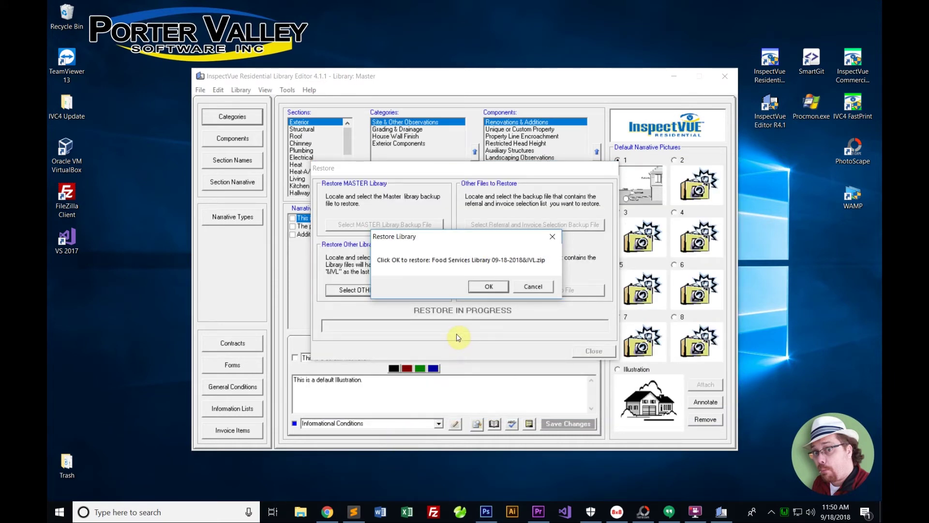
pyautogui.click(489, 287)
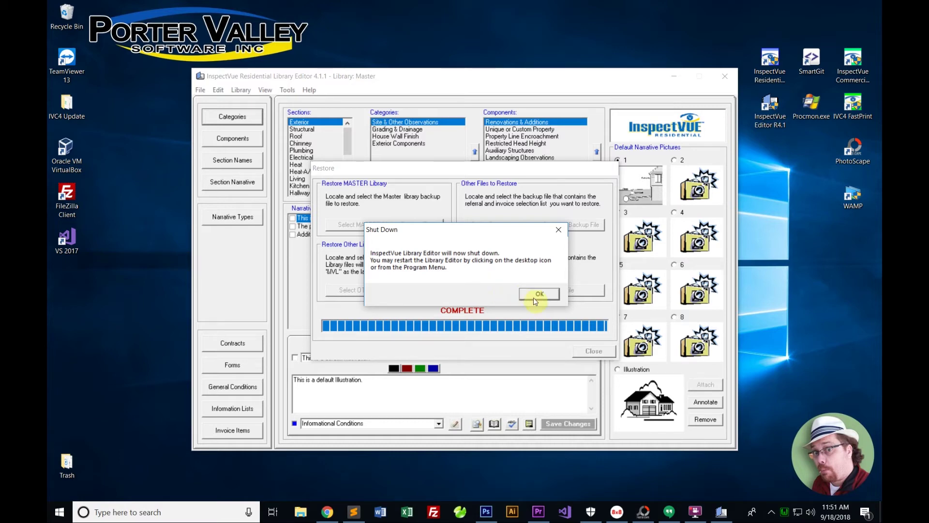
pyautogui.click(549, 296)
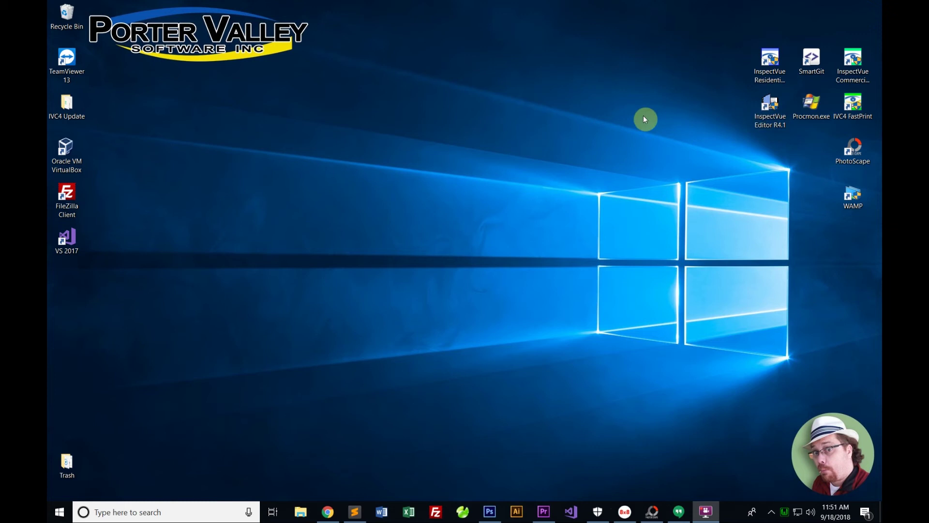
pyautogui.click(762, 113)
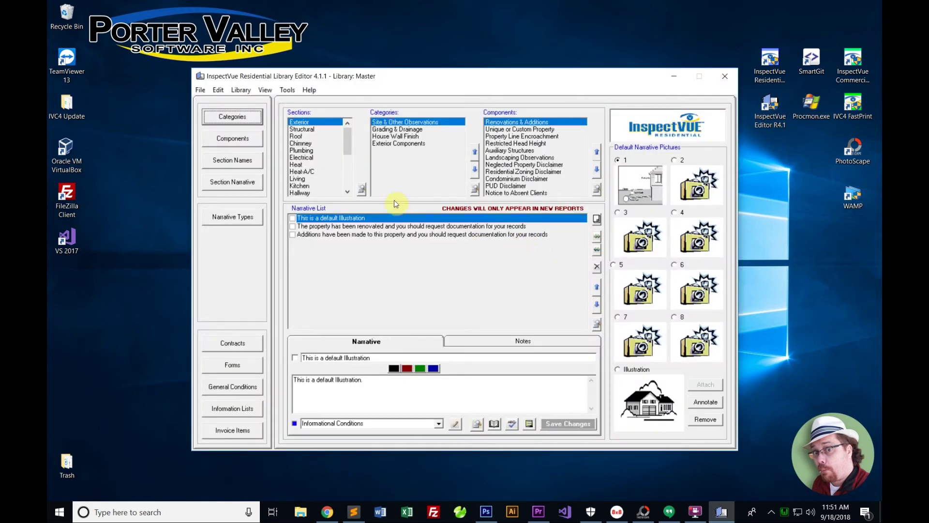
# Restore the referral and invoice selection lists from "Contacts 09-18-2018.zip", accept replacing the current information, and close the Restore dialog
pyautogui.click(288, 90)
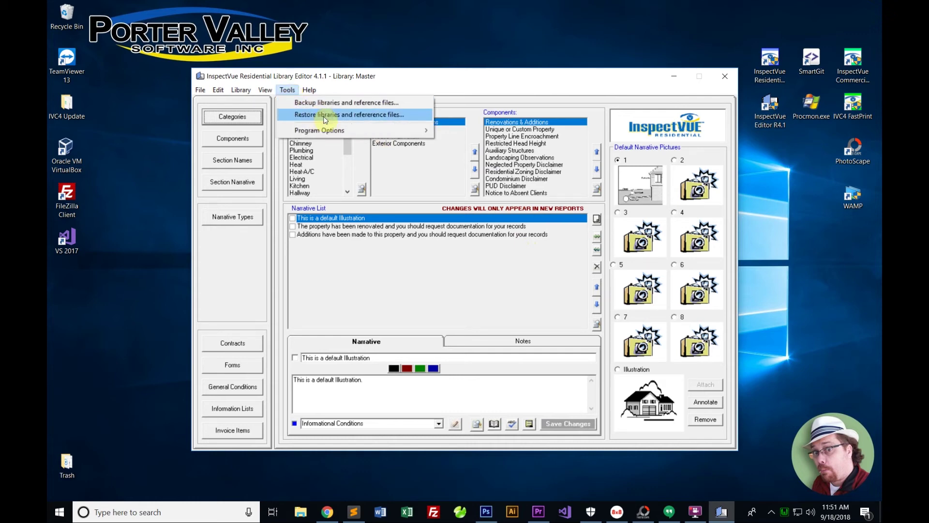
pyautogui.click(324, 112)
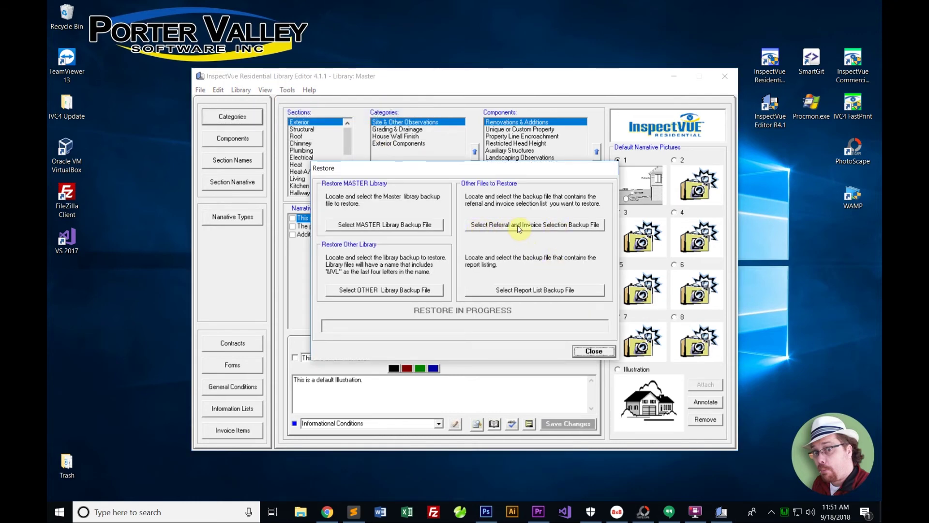
pyautogui.click(534, 227)
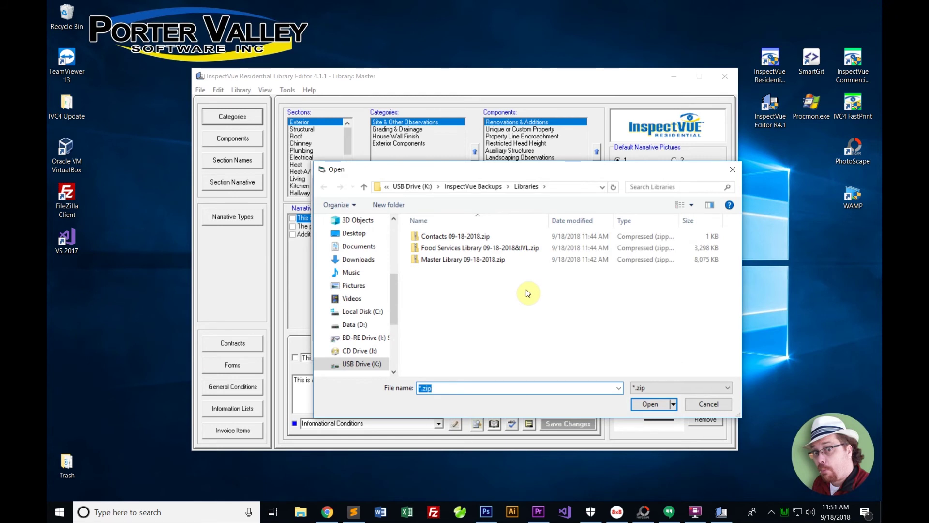
pyautogui.click(446, 238)
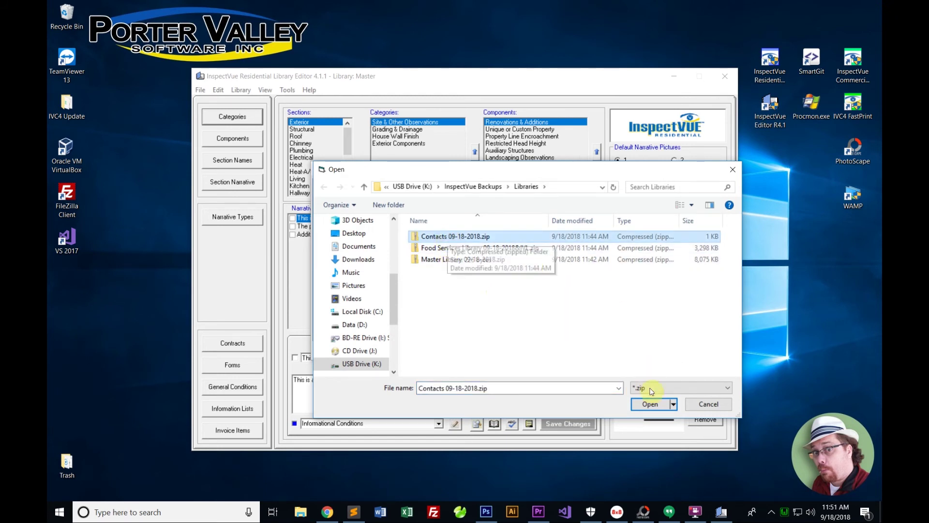
pyautogui.click(650, 405)
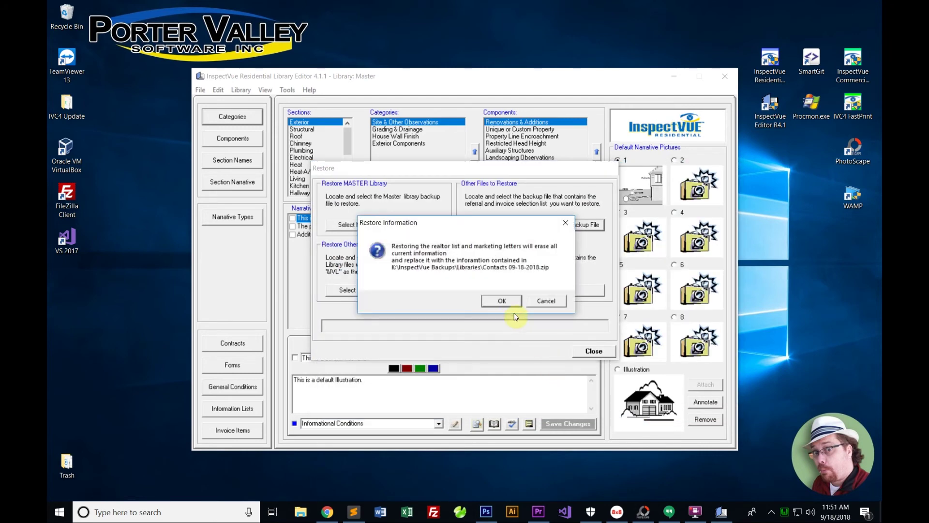
pyautogui.click(502, 301)
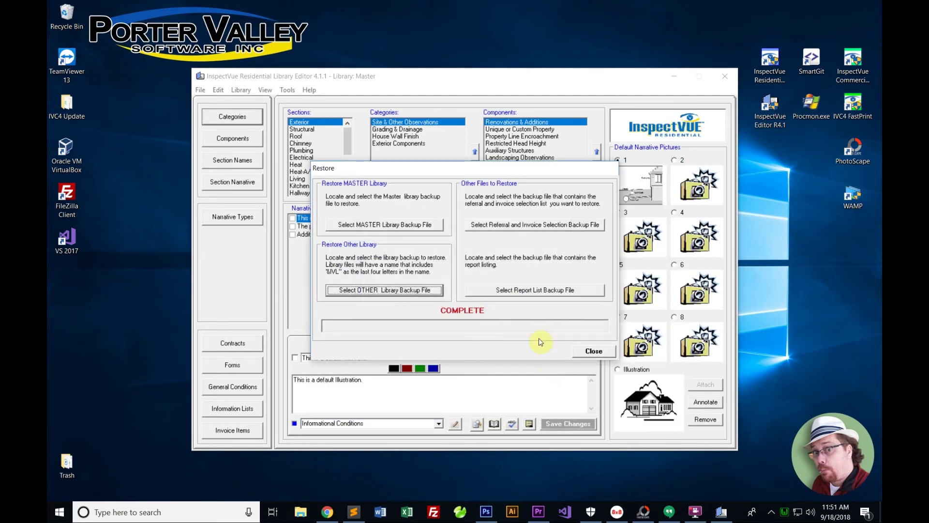
pyautogui.click(594, 350)
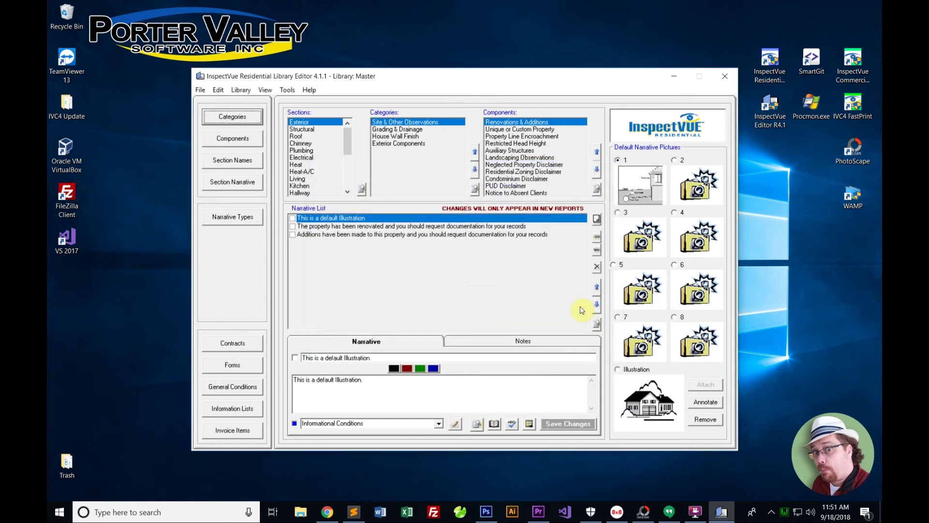